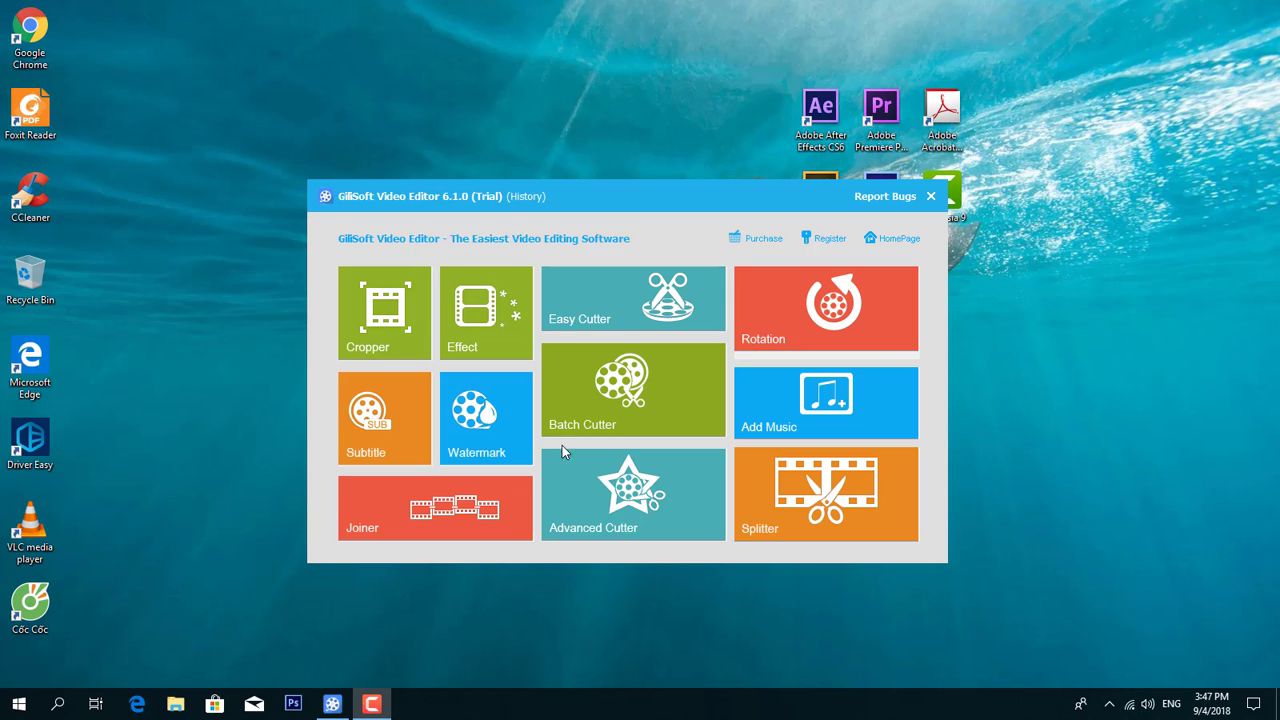
Open the video watermark tool and load demo.mp4 from the Downloads folder.
left_click(490, 418)
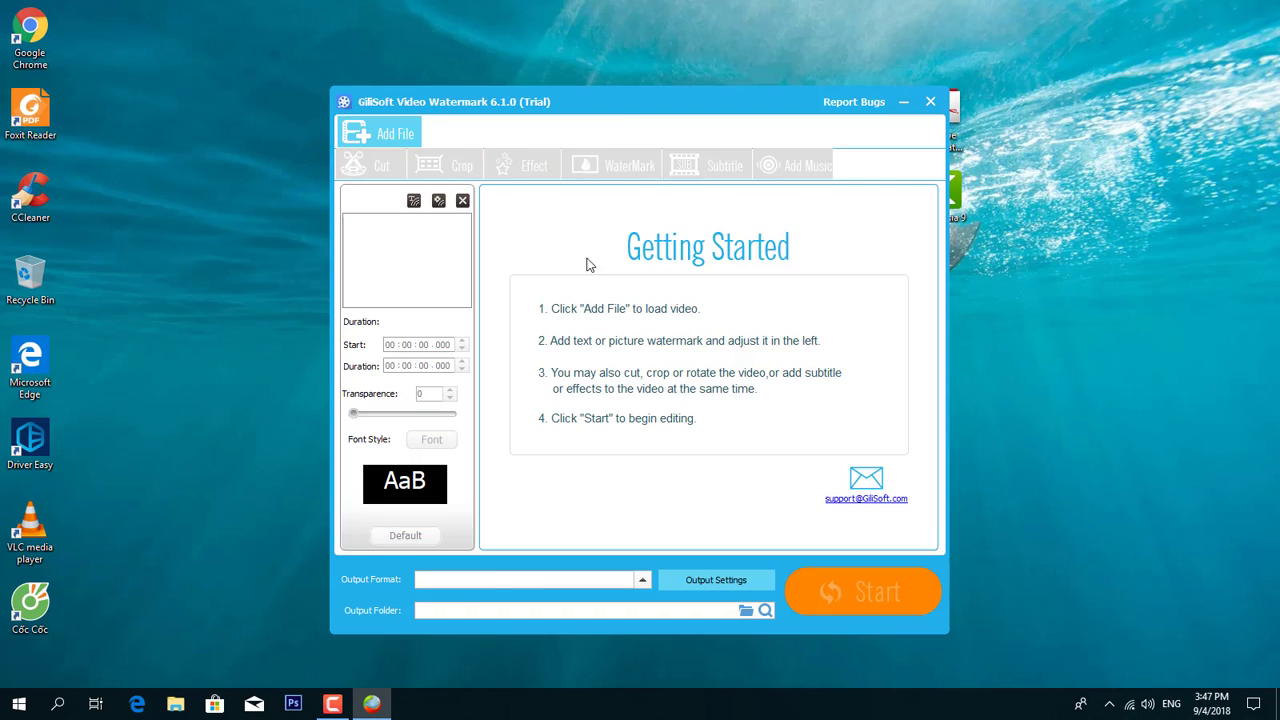
left_click(385, 133)
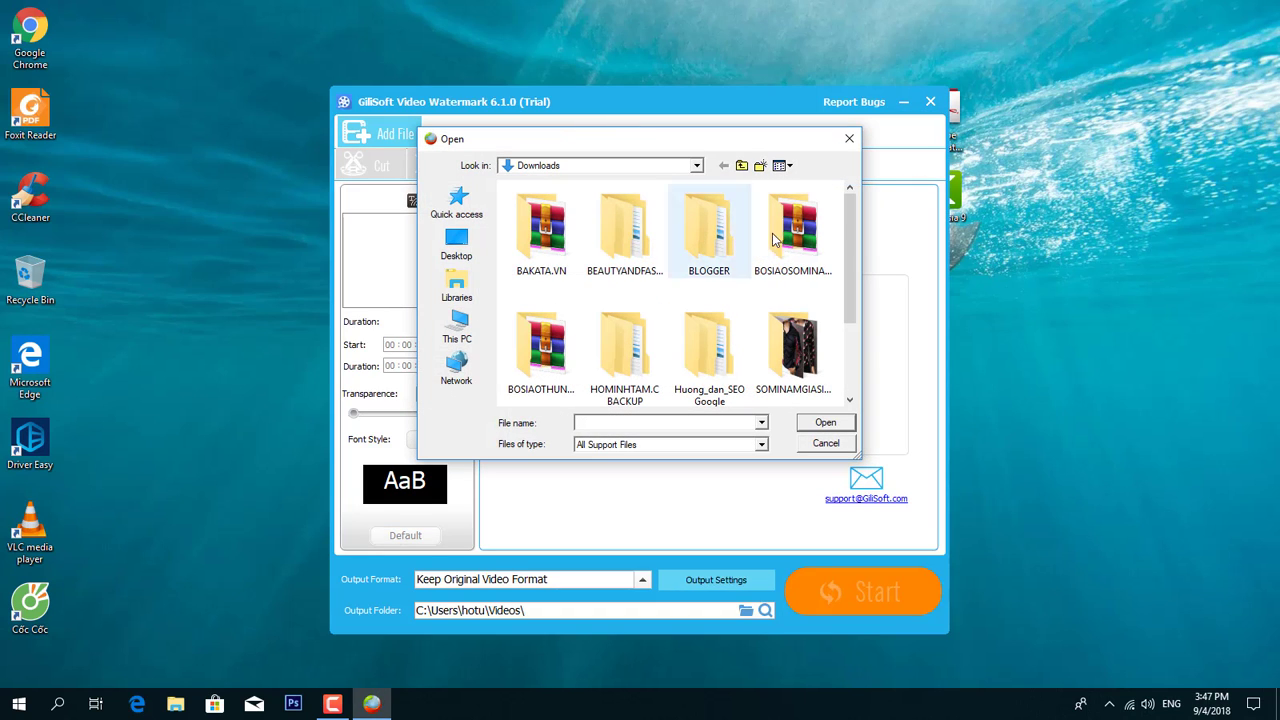
left_click_drag(849, 205, 843, 272)
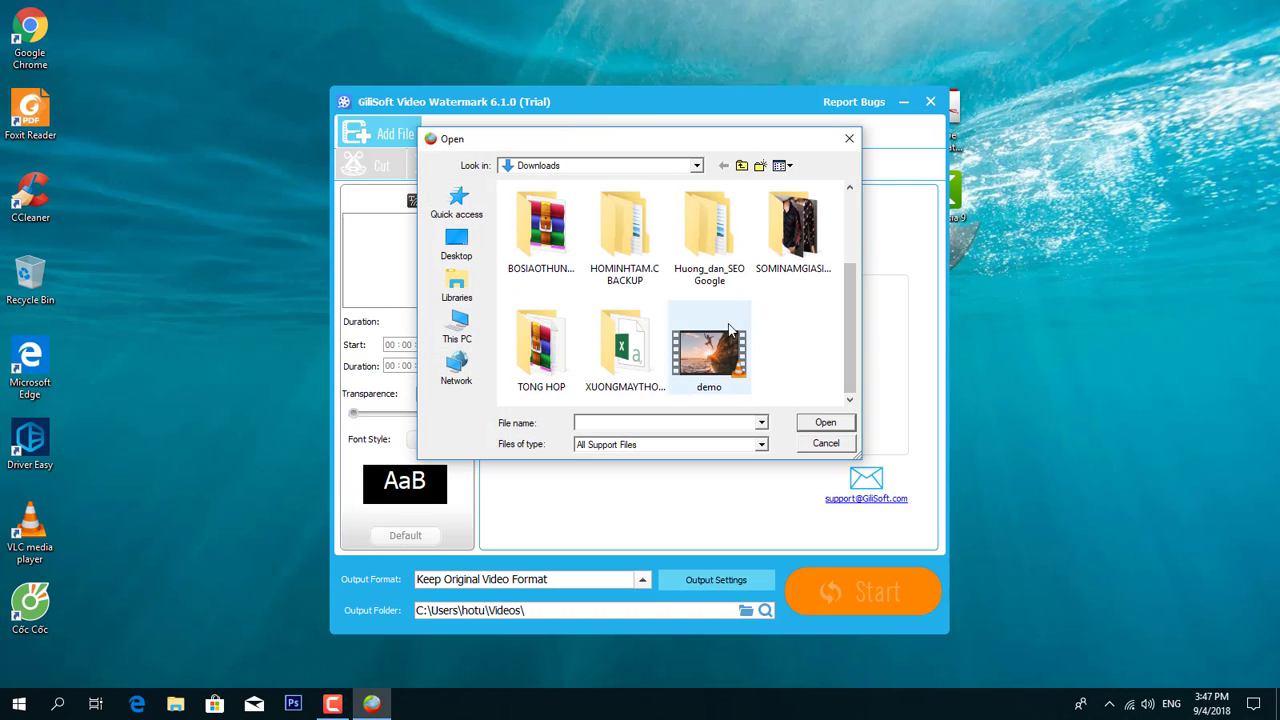
left_click(727, 368)
double_click(727, 368)
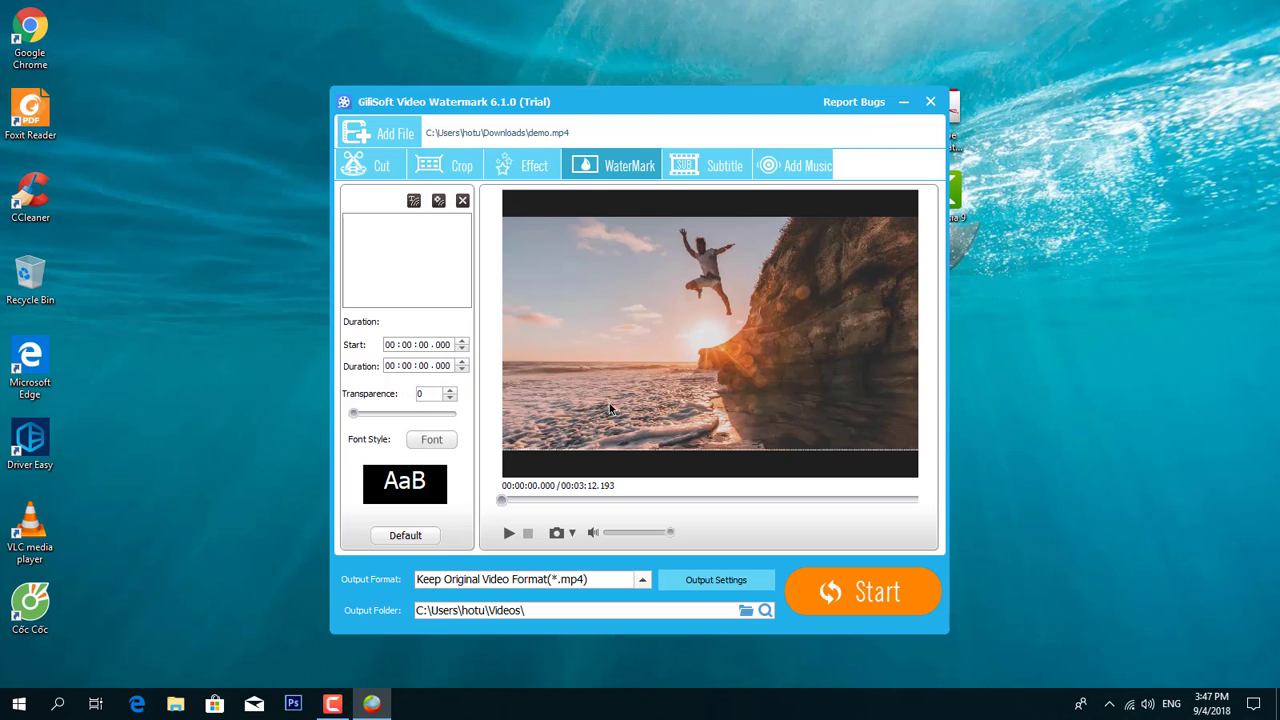
Play the opening seconds of the loaded video in the preview and stop playback.
left_click(509, 533)
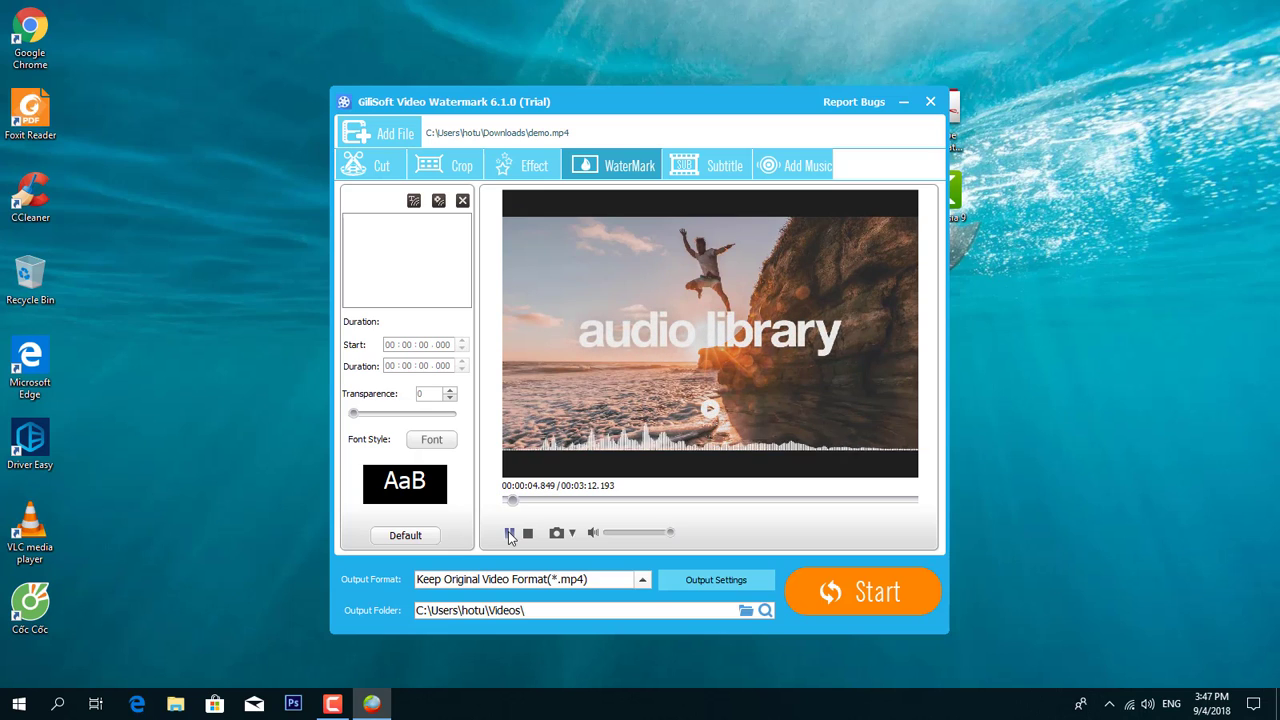
left_click(509, 534)
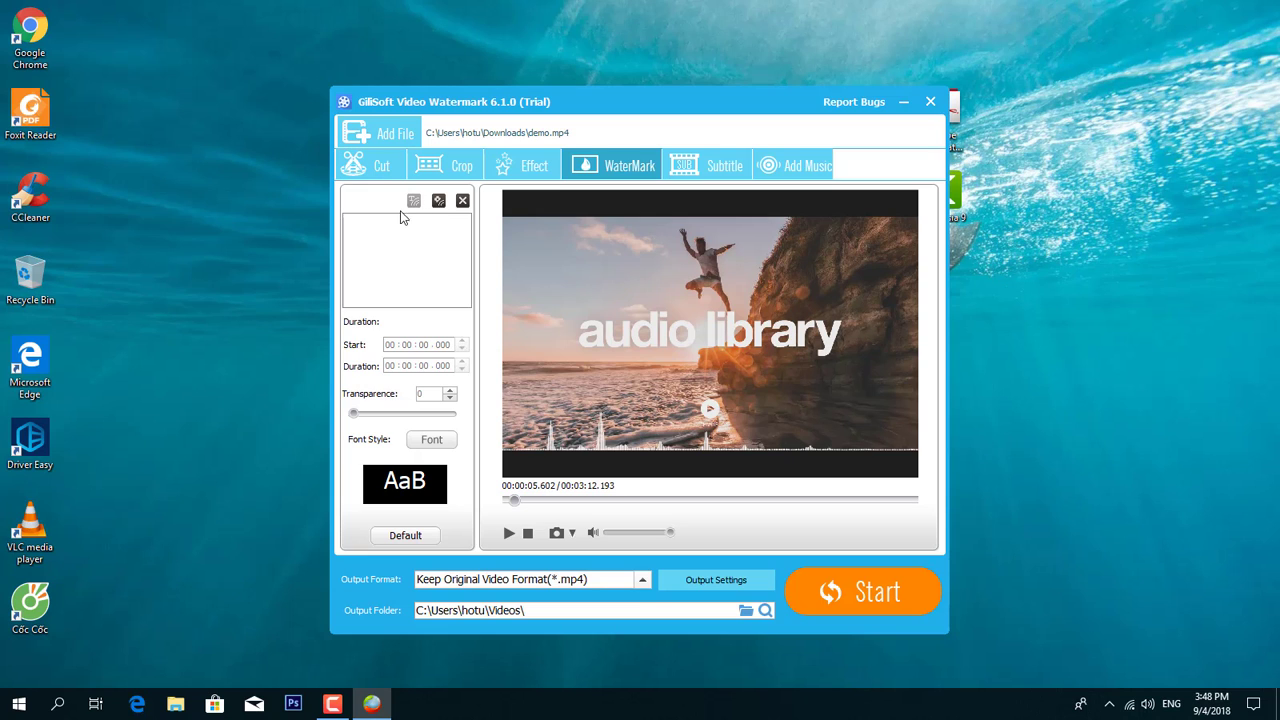
left_click_drag(572, 103, 532, 88)
left_click(488, 519)
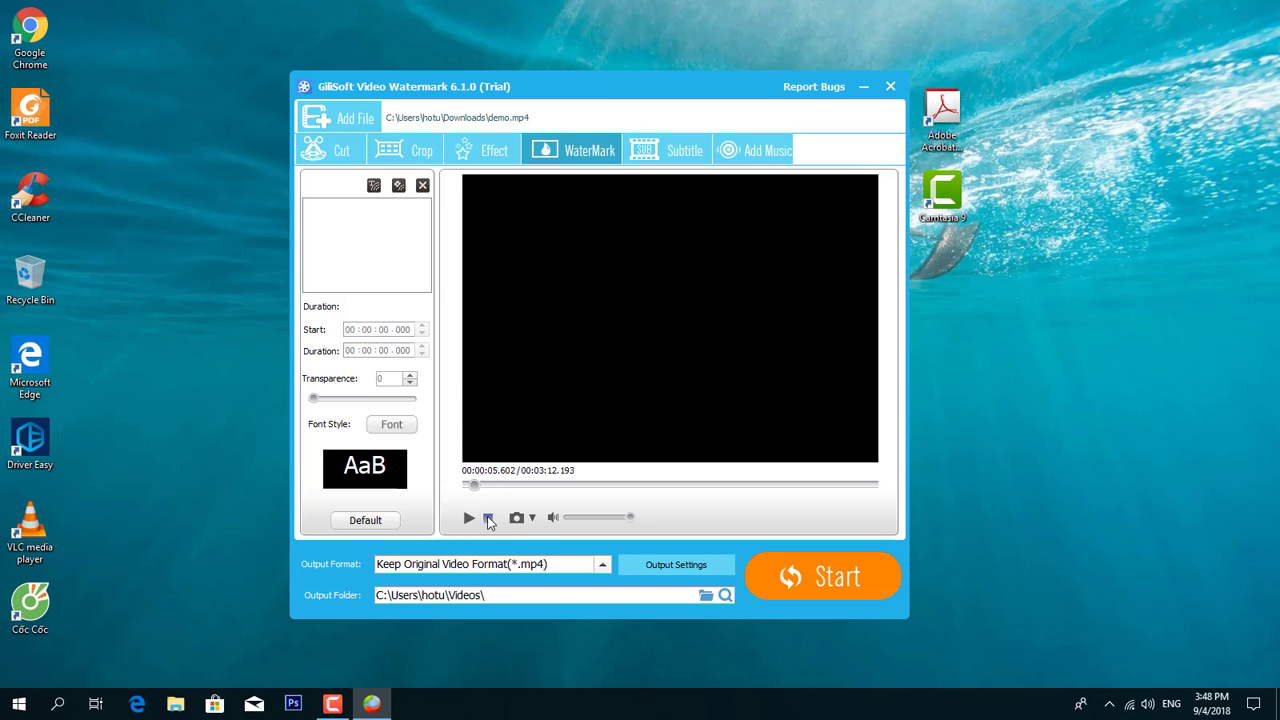
Add a text watermark reading "TU TU CHIA SE" to the video.
left_click(373, 186)
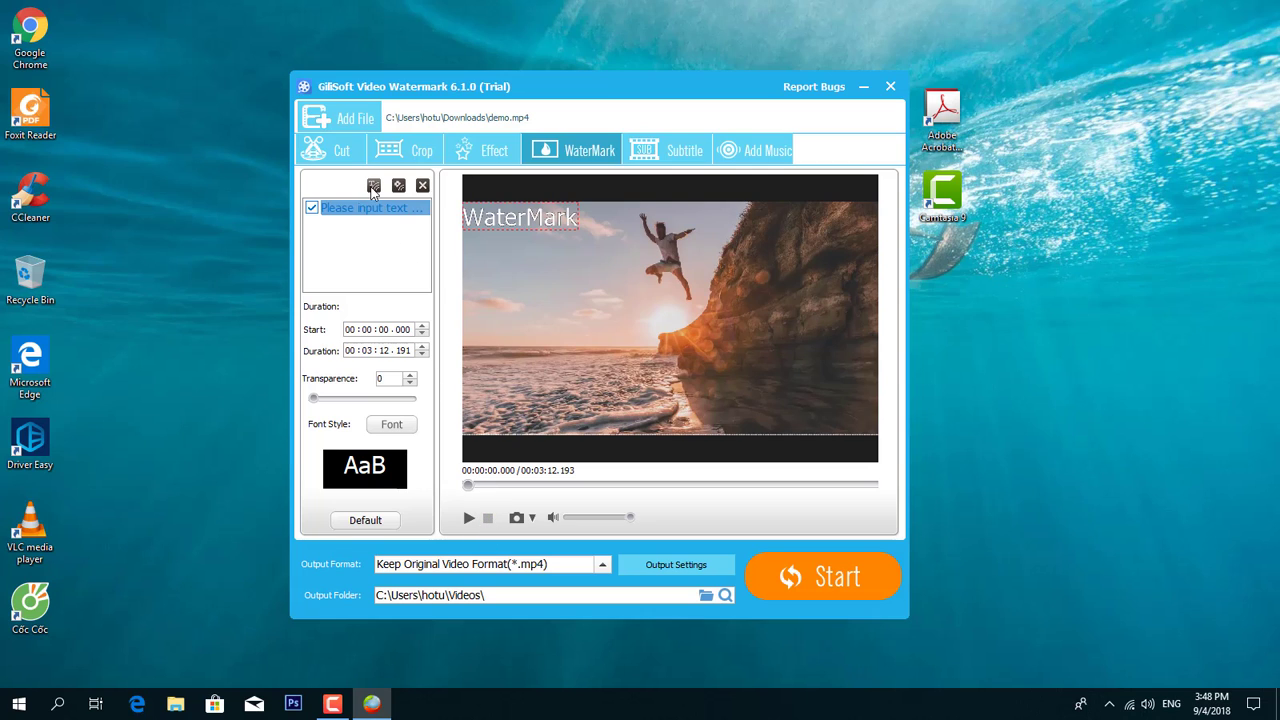
left_click(366, 210)
type("T")
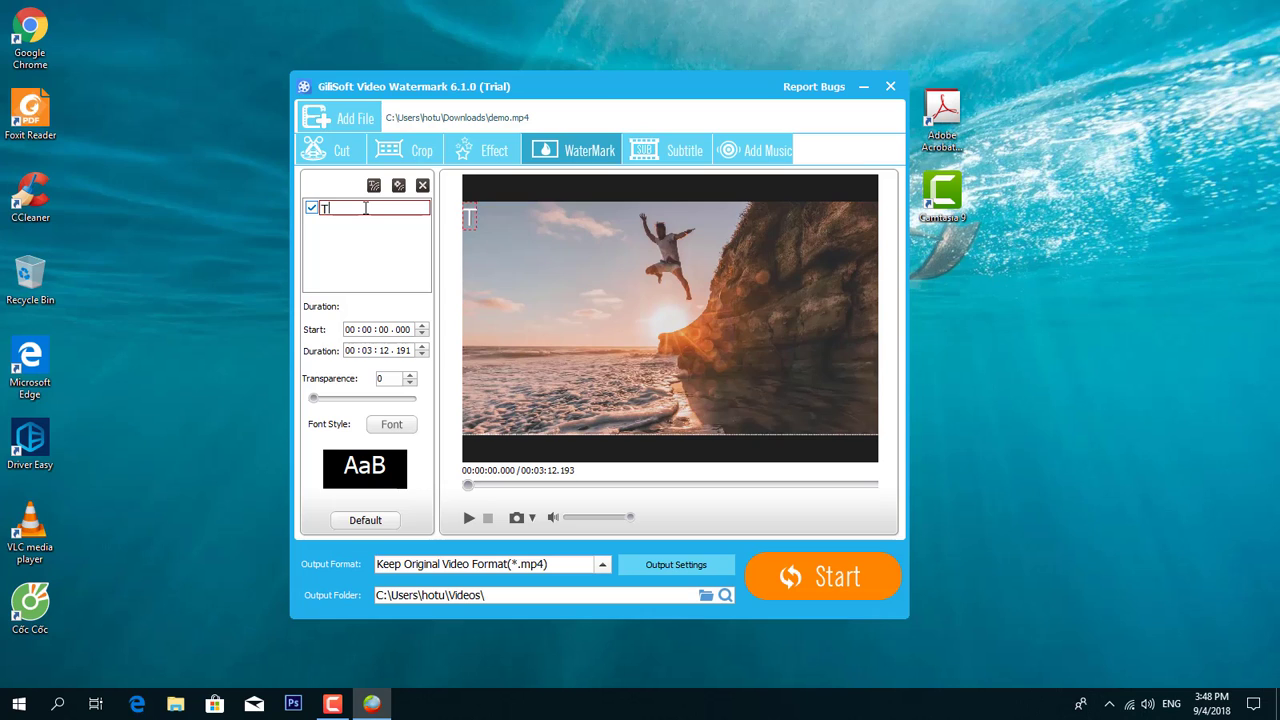
type("U TU CHIA")
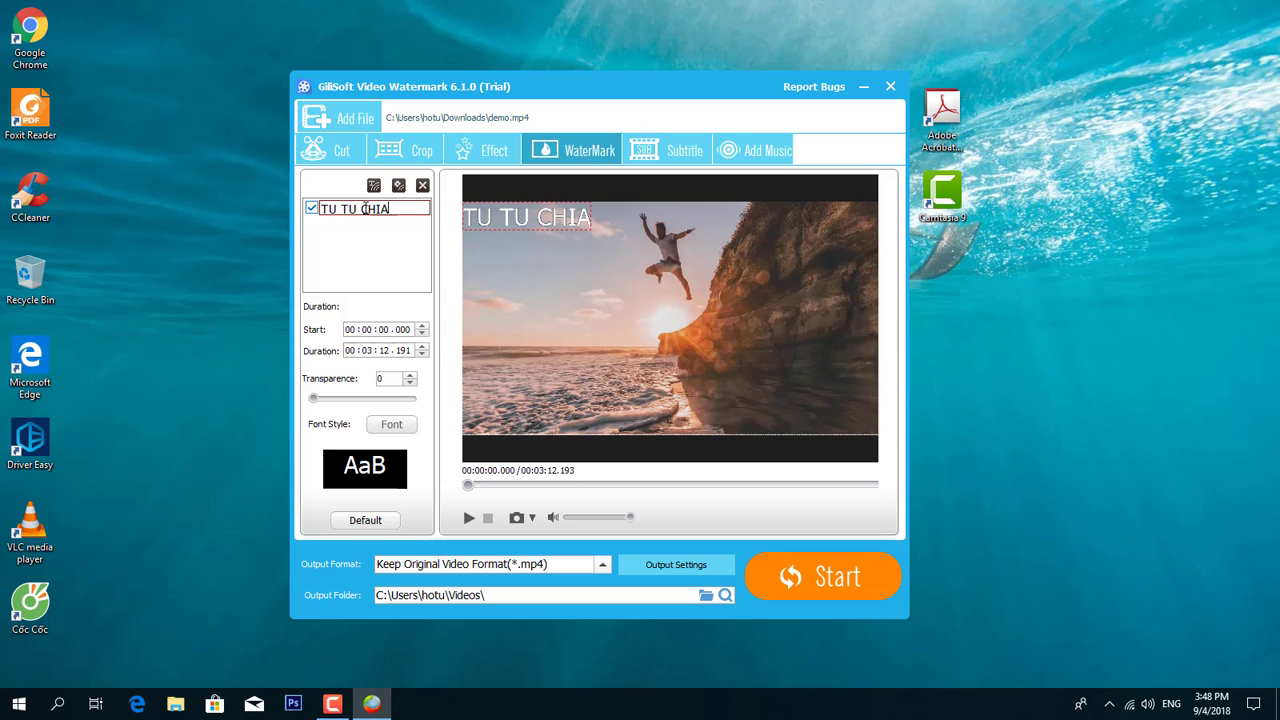
type(" SE")
Set the watermark's font size to 11 and move it to the lower-right corner of the video frame.
left_click(391, 424)
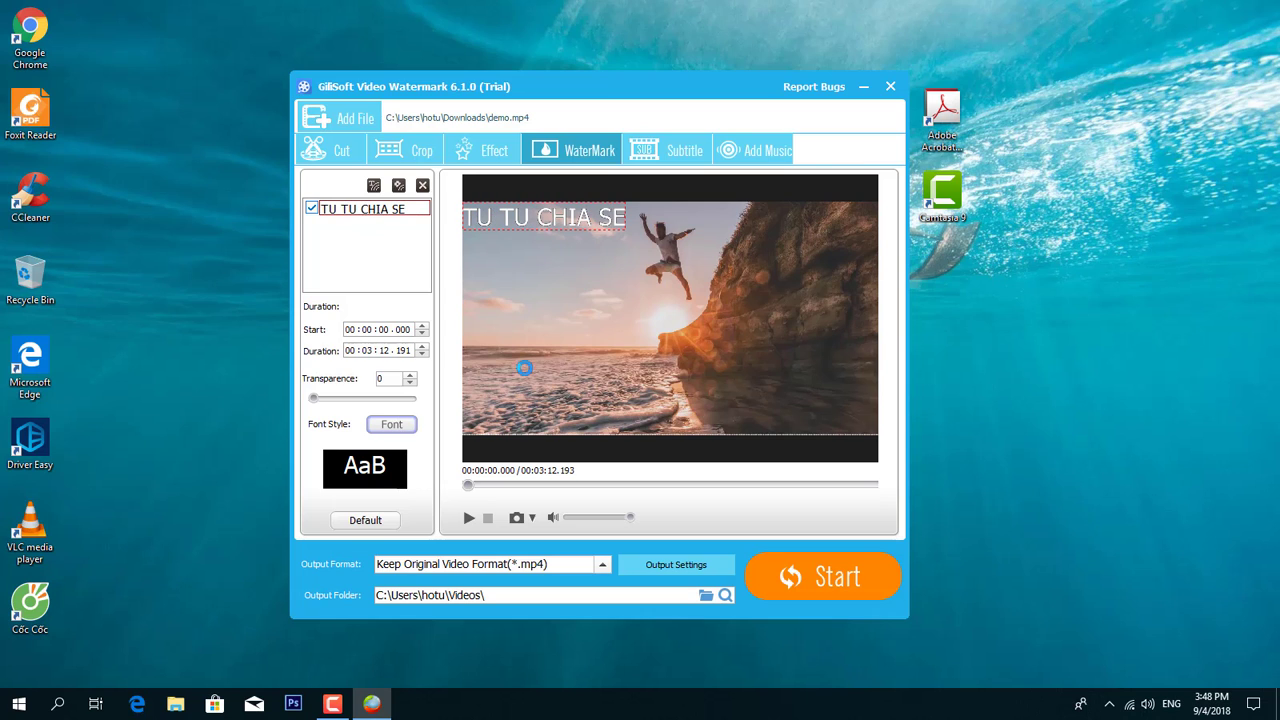
left_click(705, 243)
left_click(769, 198)
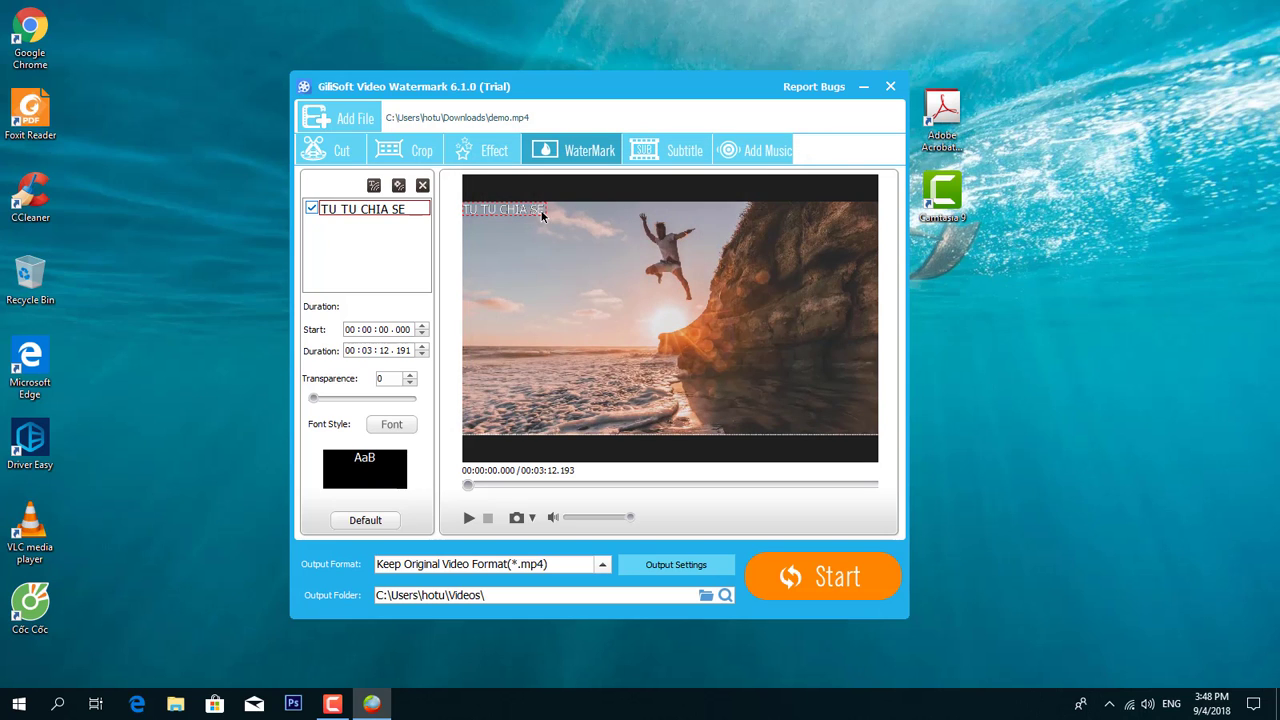
left_click_drag(541, 212, 876, 423)
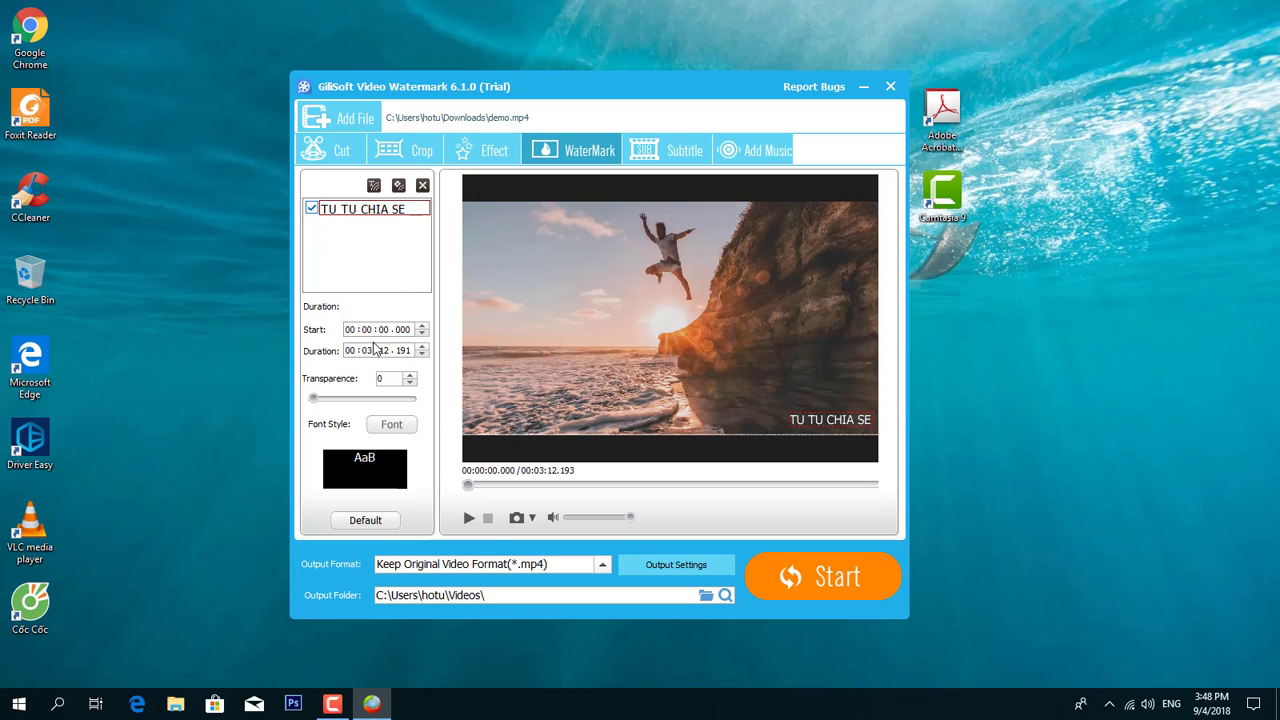
Change the watermark text's font color to Red.
left_click(391, 424)
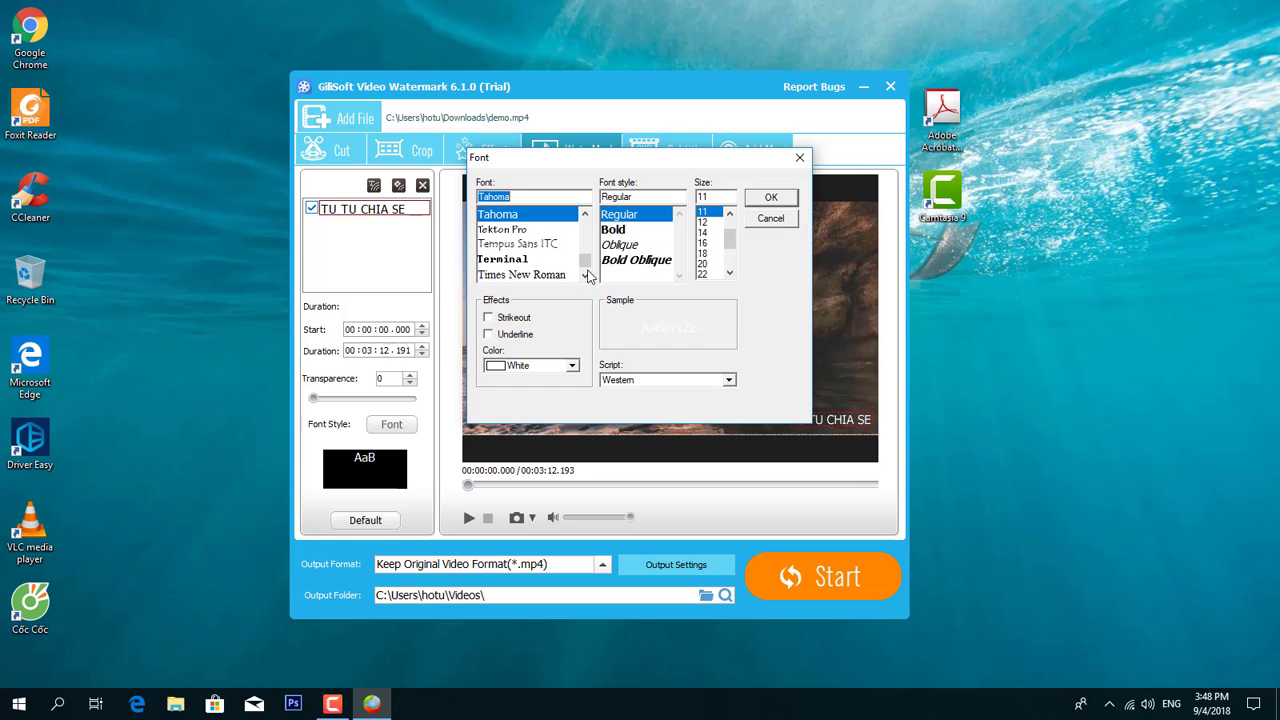
left_click(558, 366)
left_click(525, 412)
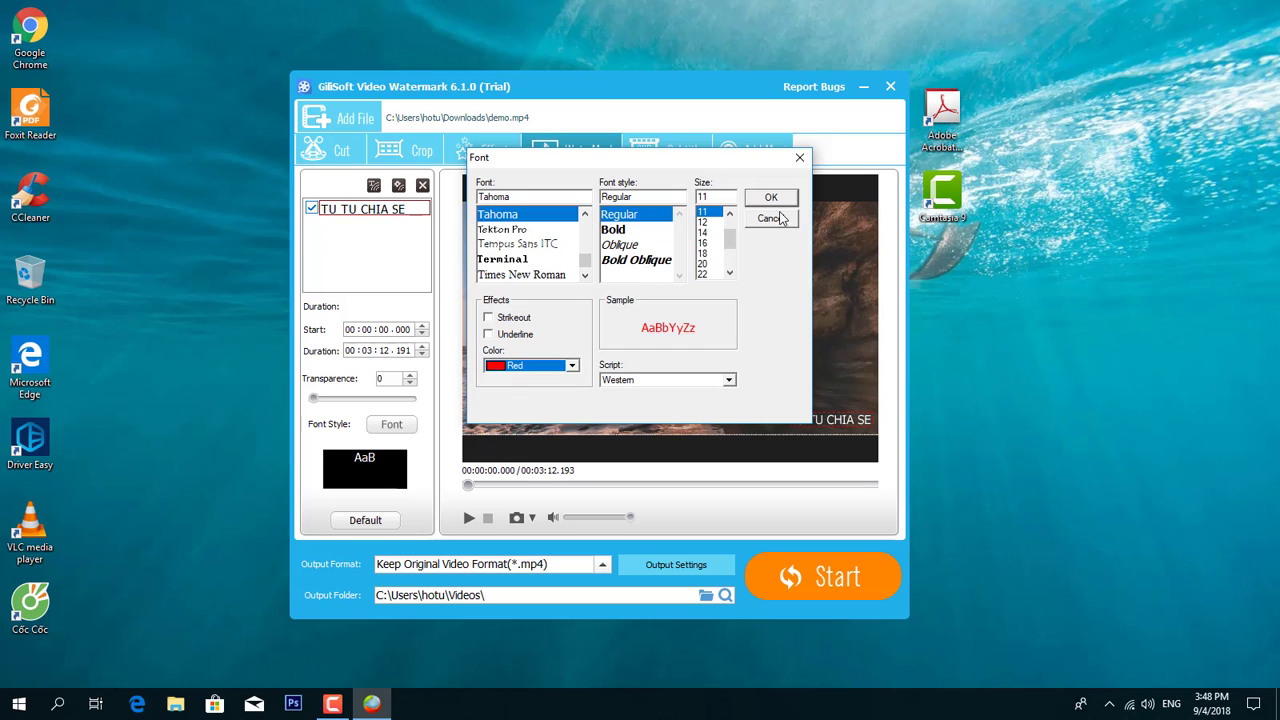
left_click(771, 198)
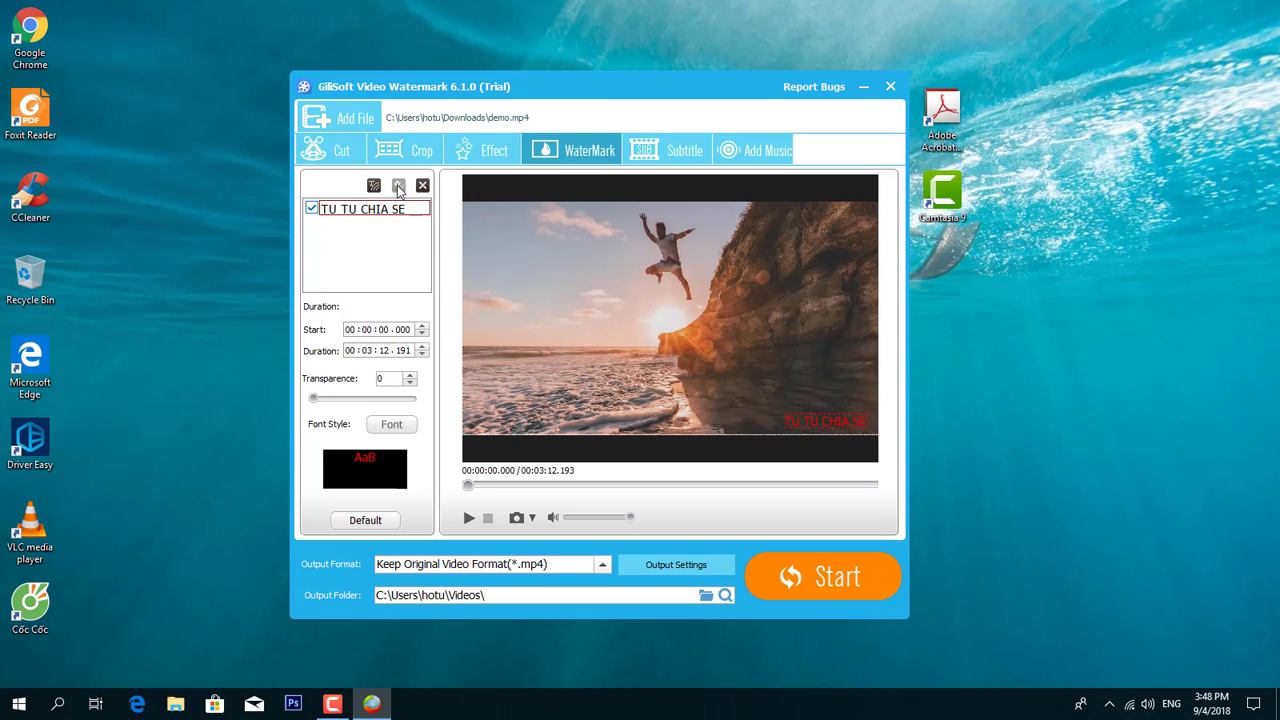
Try the Fog, Haze and Pencil effects on the video and clear each one again.
left_click(508, 149)
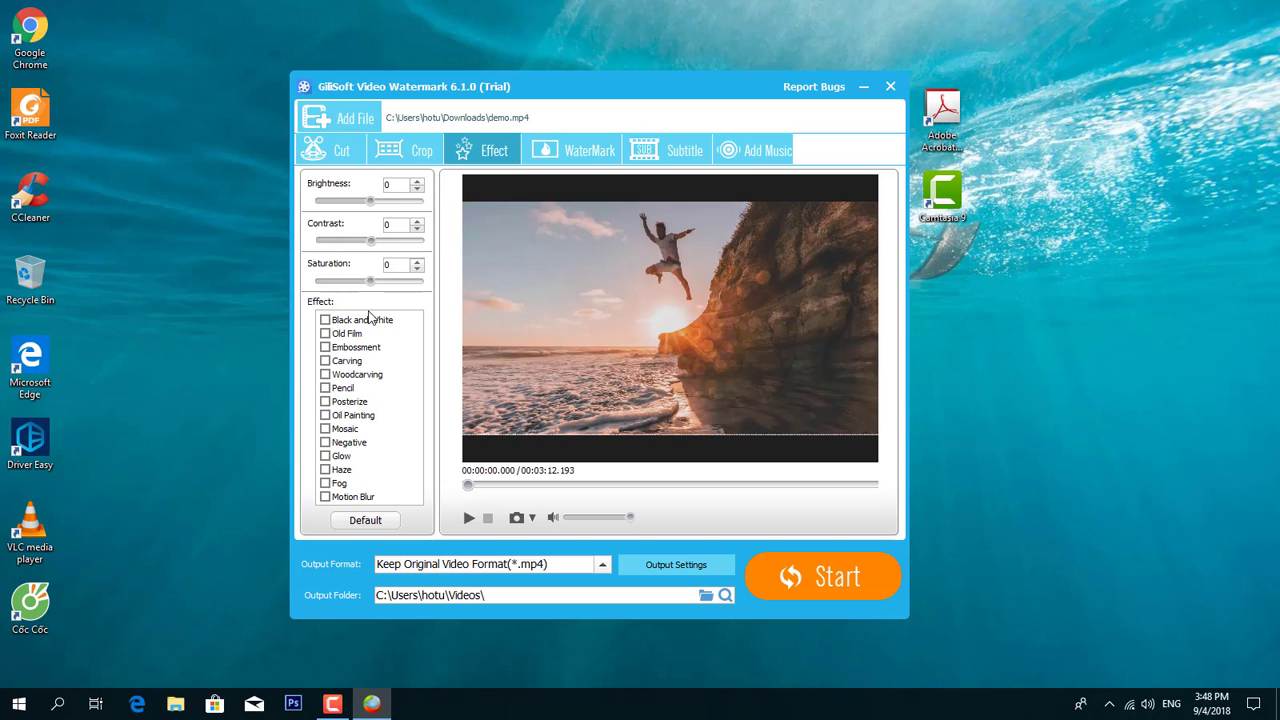
left_click(325, 484)
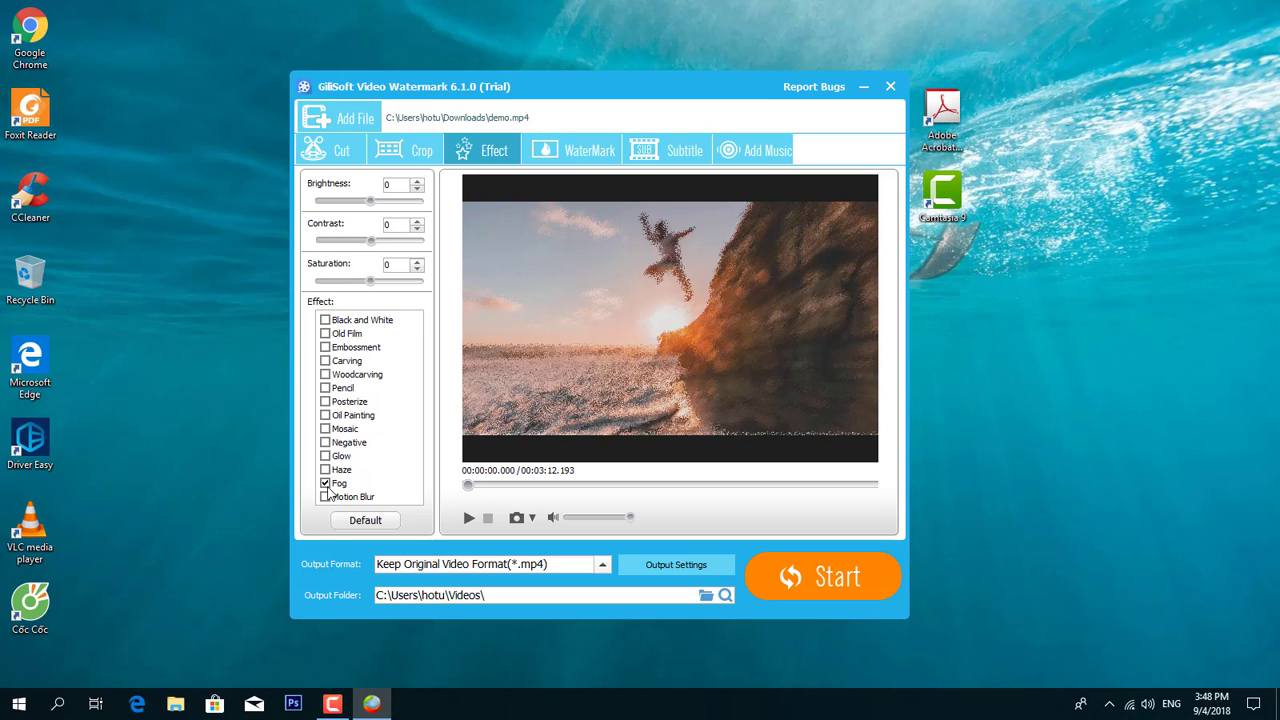
left_click(325, 484)
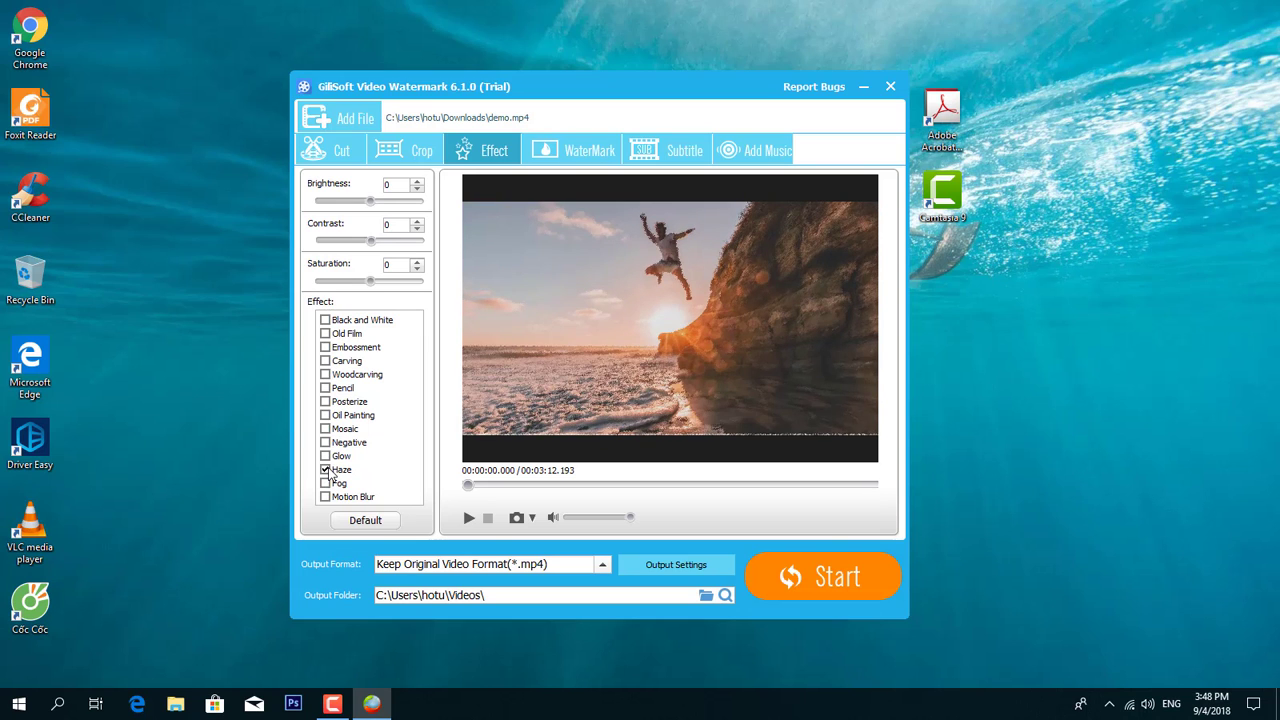
left_click(325, 388)
left_click(325, 388)
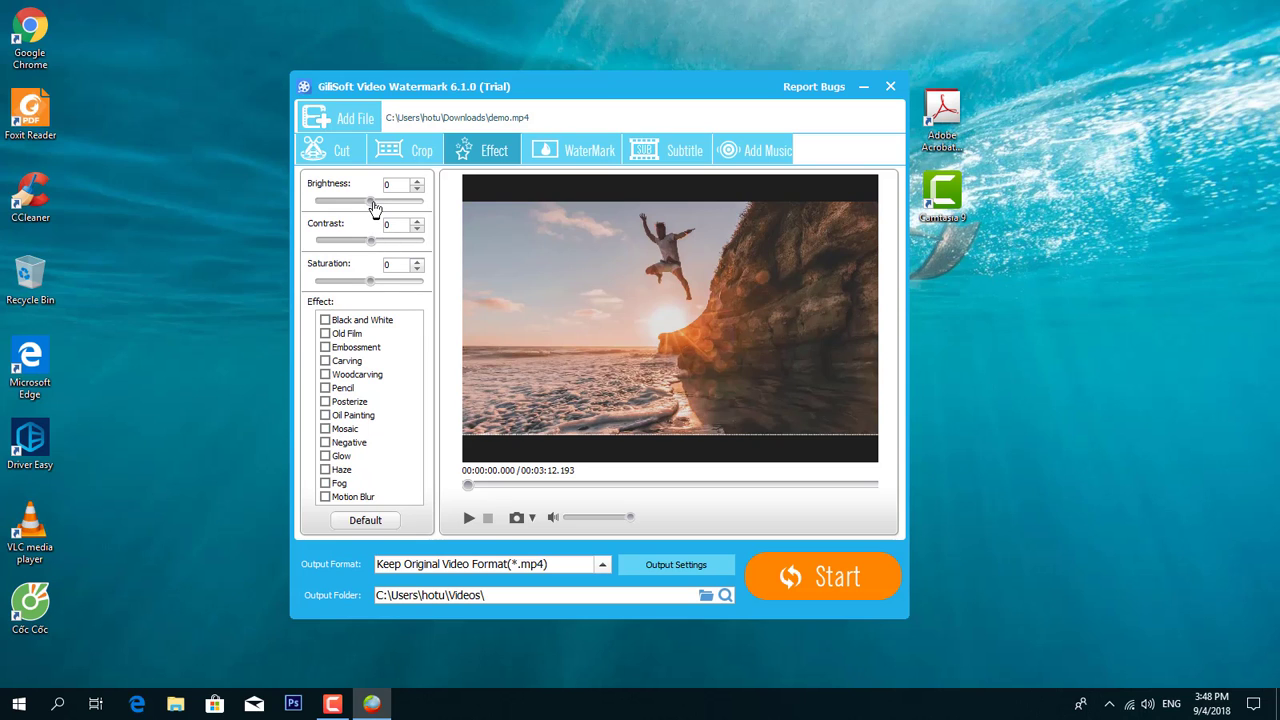
Adjust the video's brightness to 48, contrast to -9 and saturation to -17.
left_click_drag(370, 201, 361, 242)
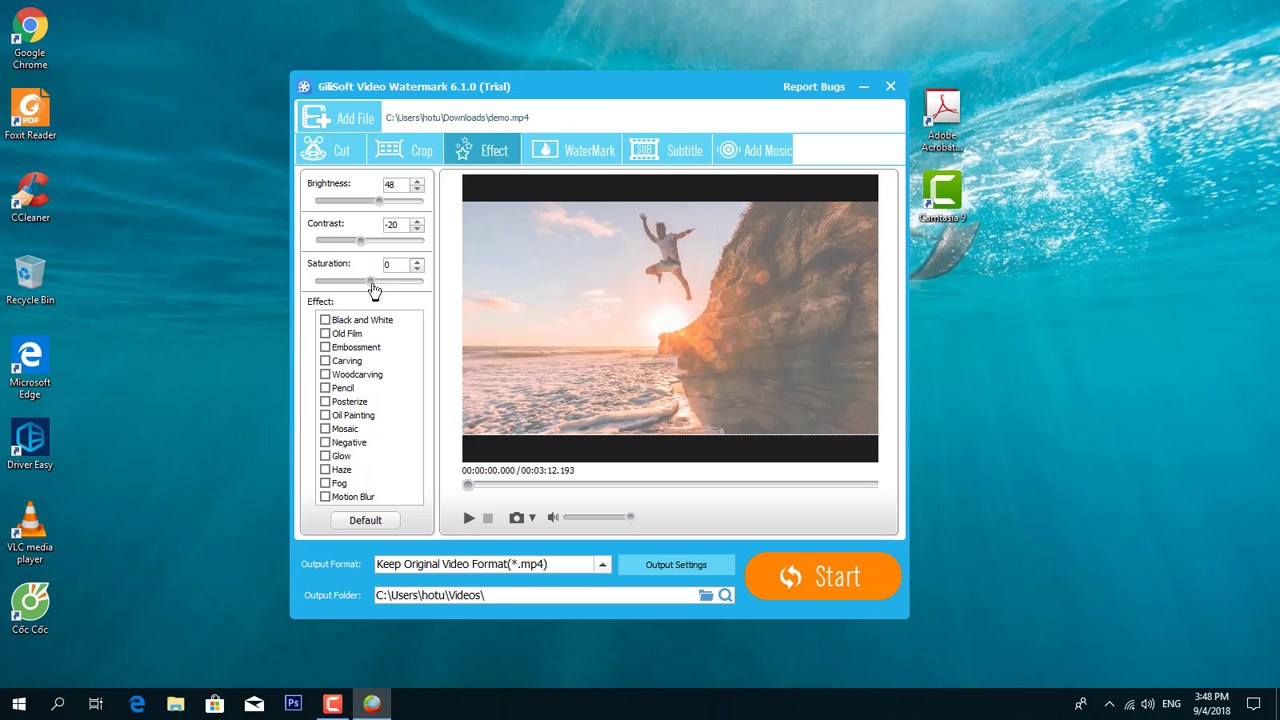
left_click_drag(372, 287, 362, 287)
left_click_drag(362, 289, 361, 288)
left_click_drag(361, 241, 366, 242)
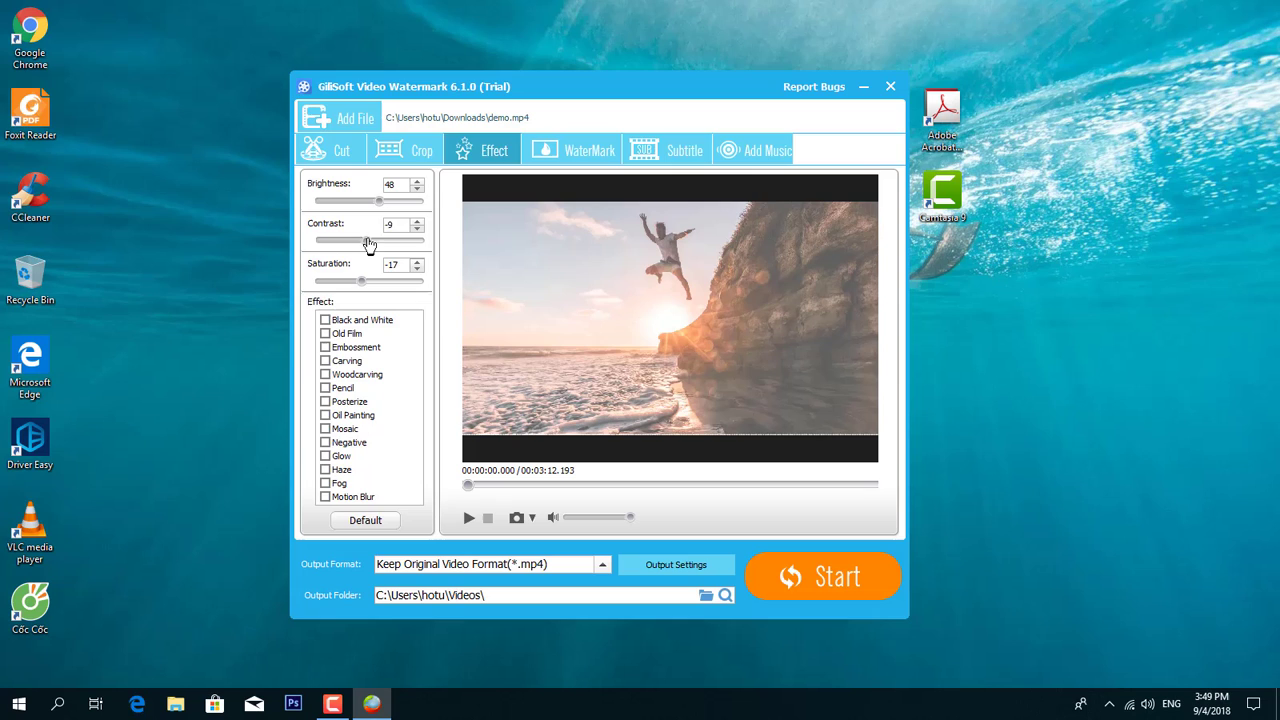
Crop the frame to 1243 x 708, positioned 12 from the top and 15 from the left, and return to the watermark settings.
left_click(421, 155)
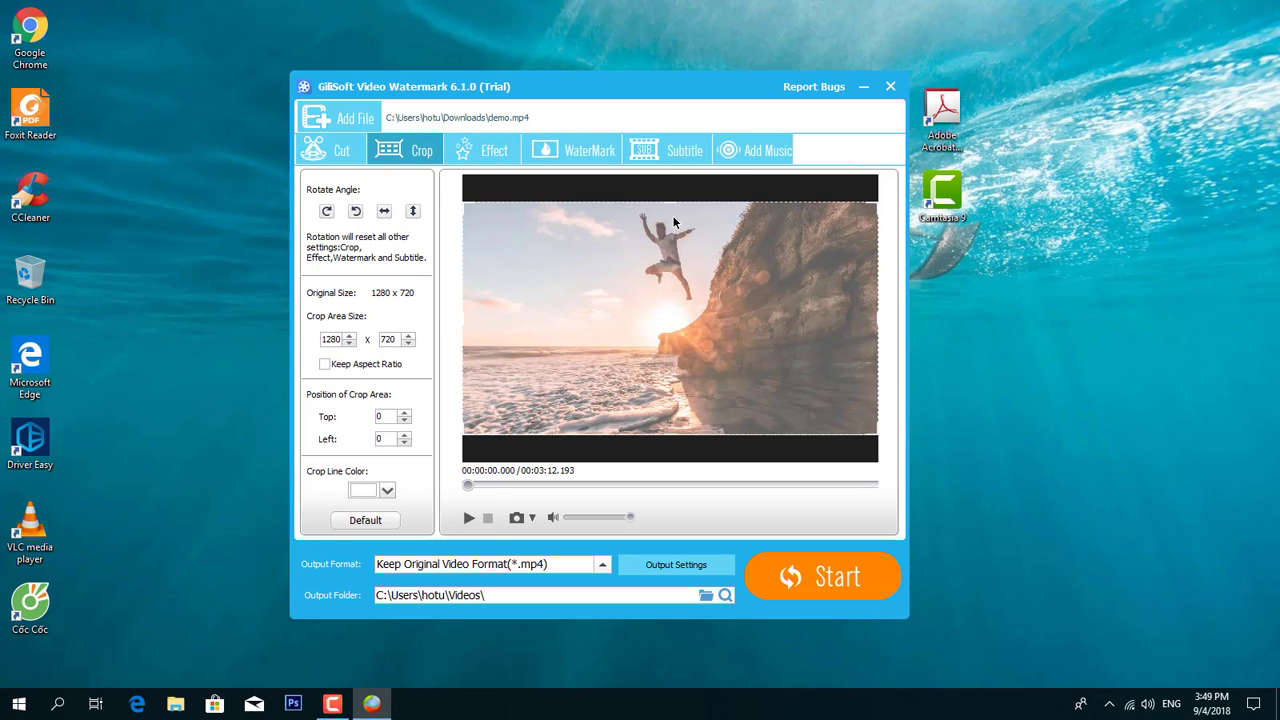
left_click_drag(673, 202, 673, 207)
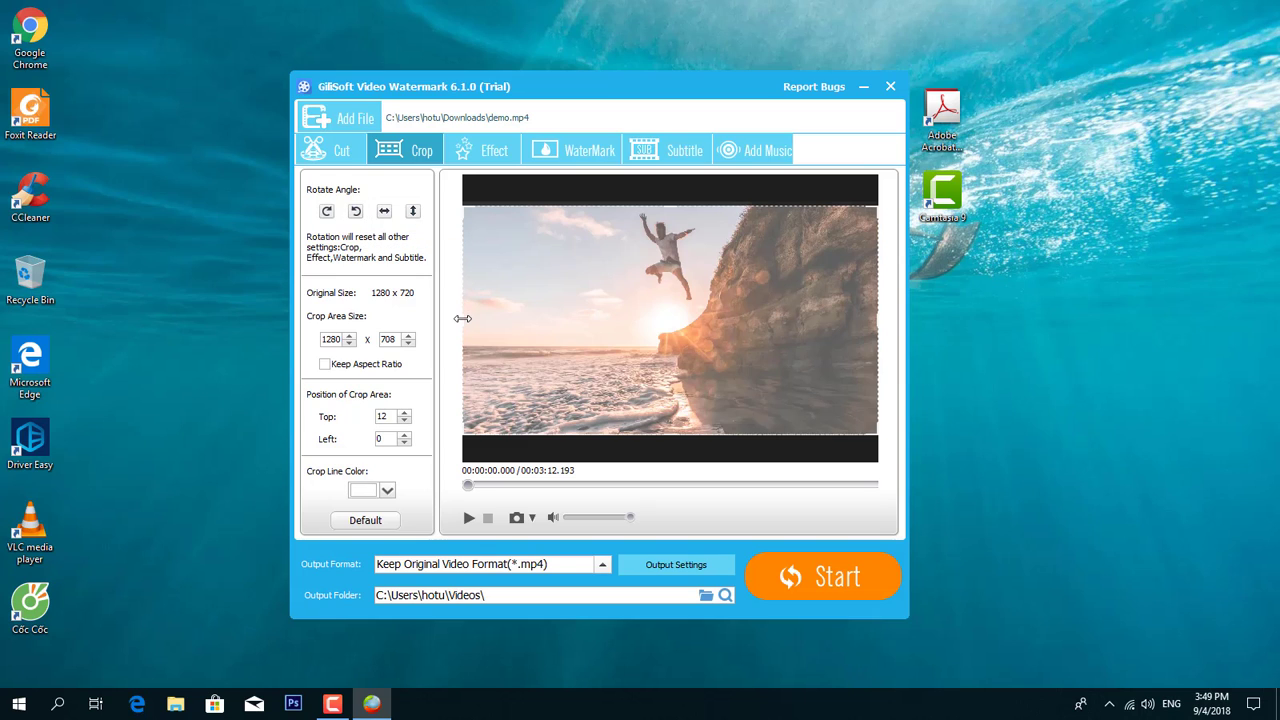
left_click_drag(463, 317, 468, 318)
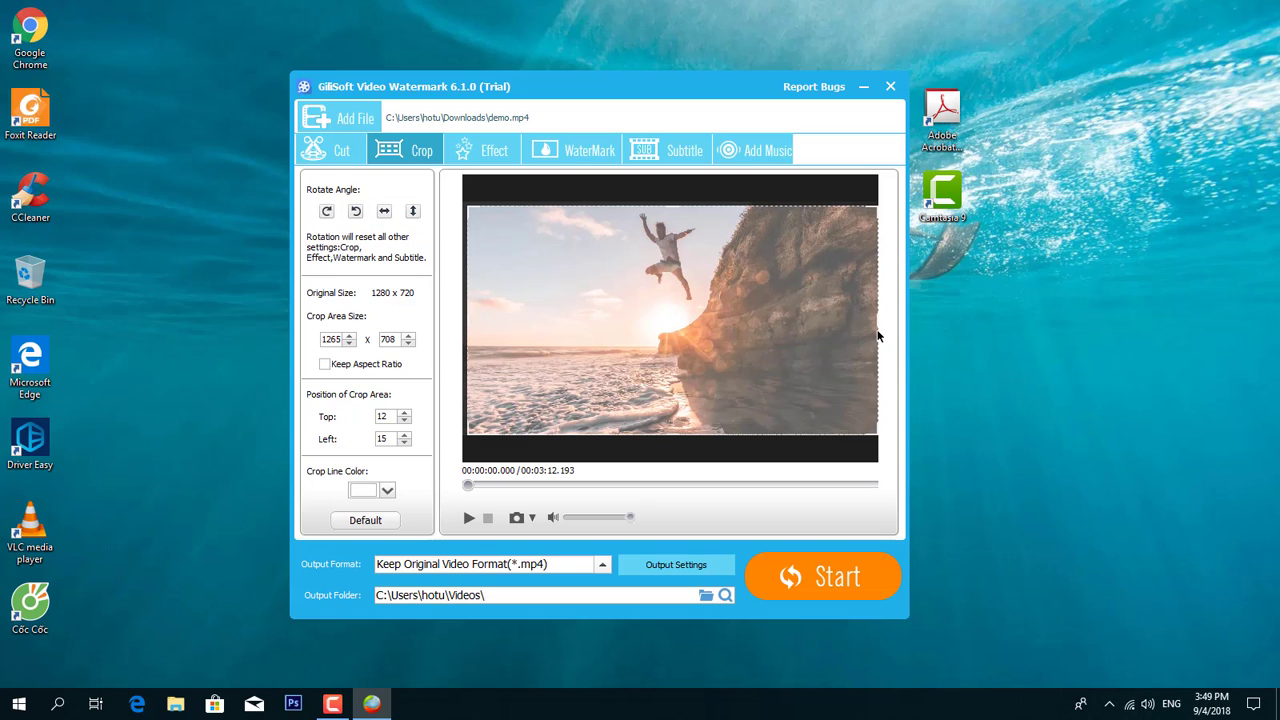
left_click_drag(877, 323, 869, 324)
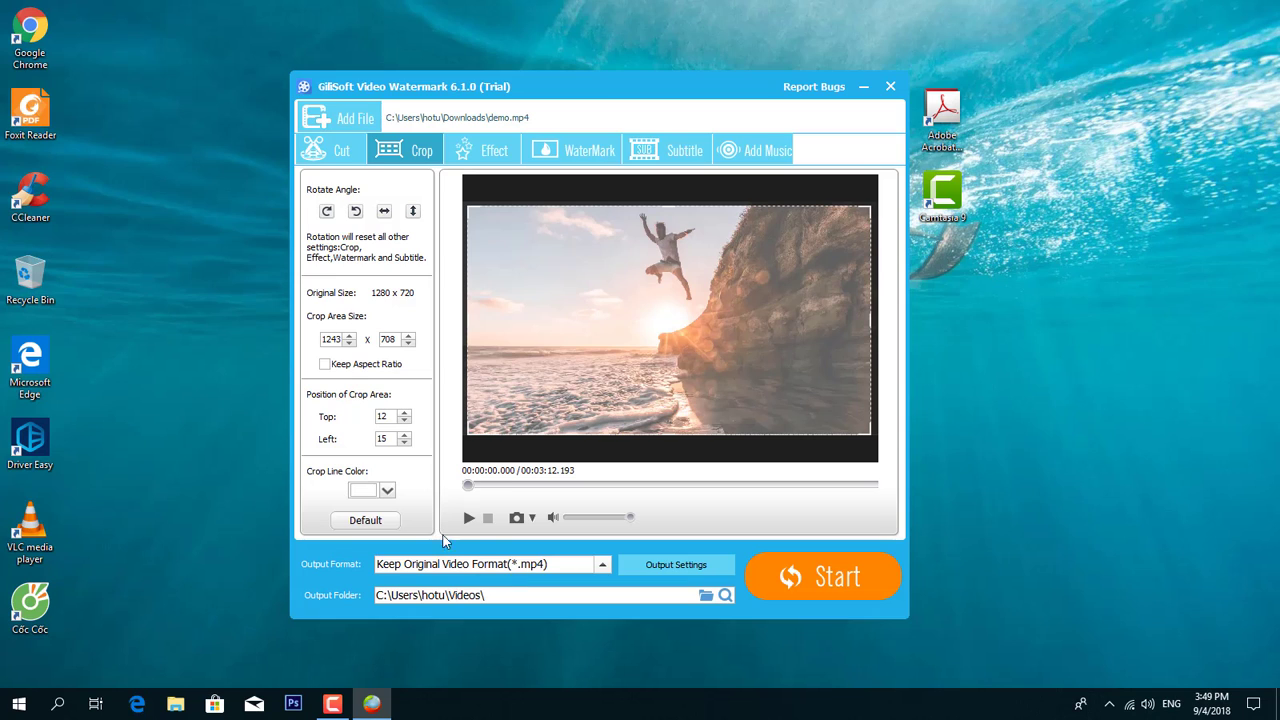
left_click(556, 155)
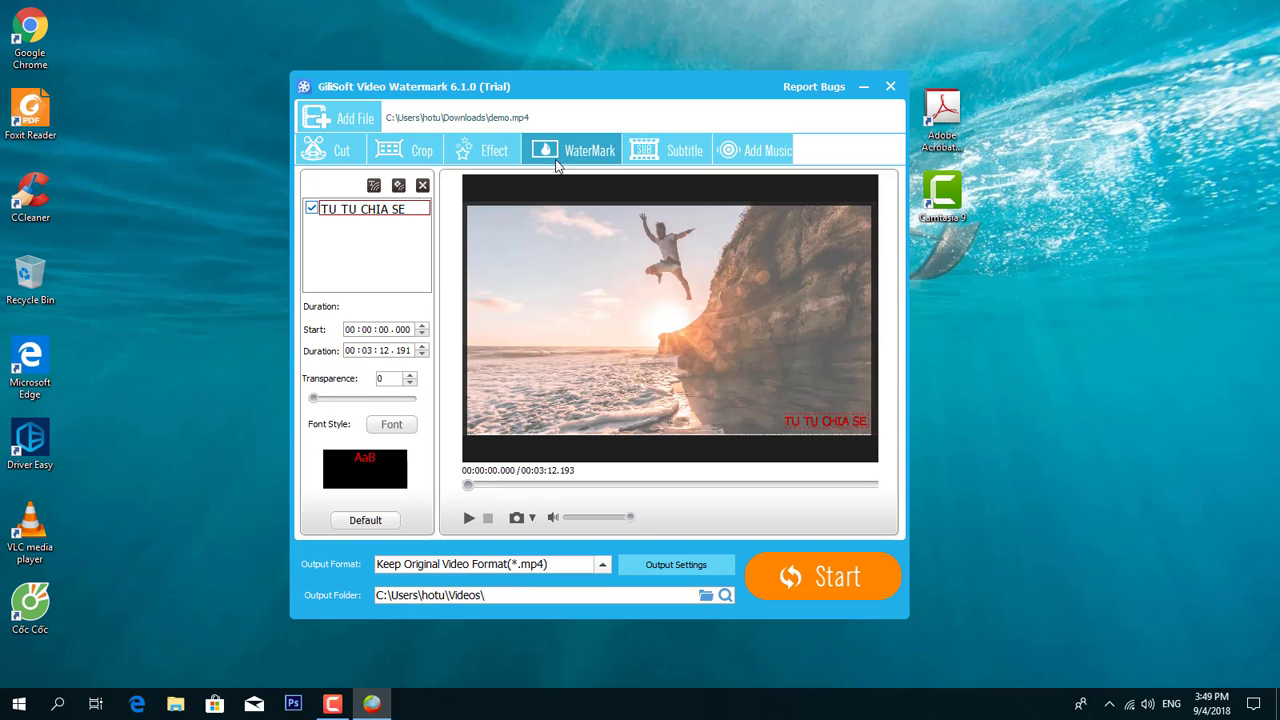
Open the output settings and examine the HD Video and Online Video output formats.
left_click(636, 565)
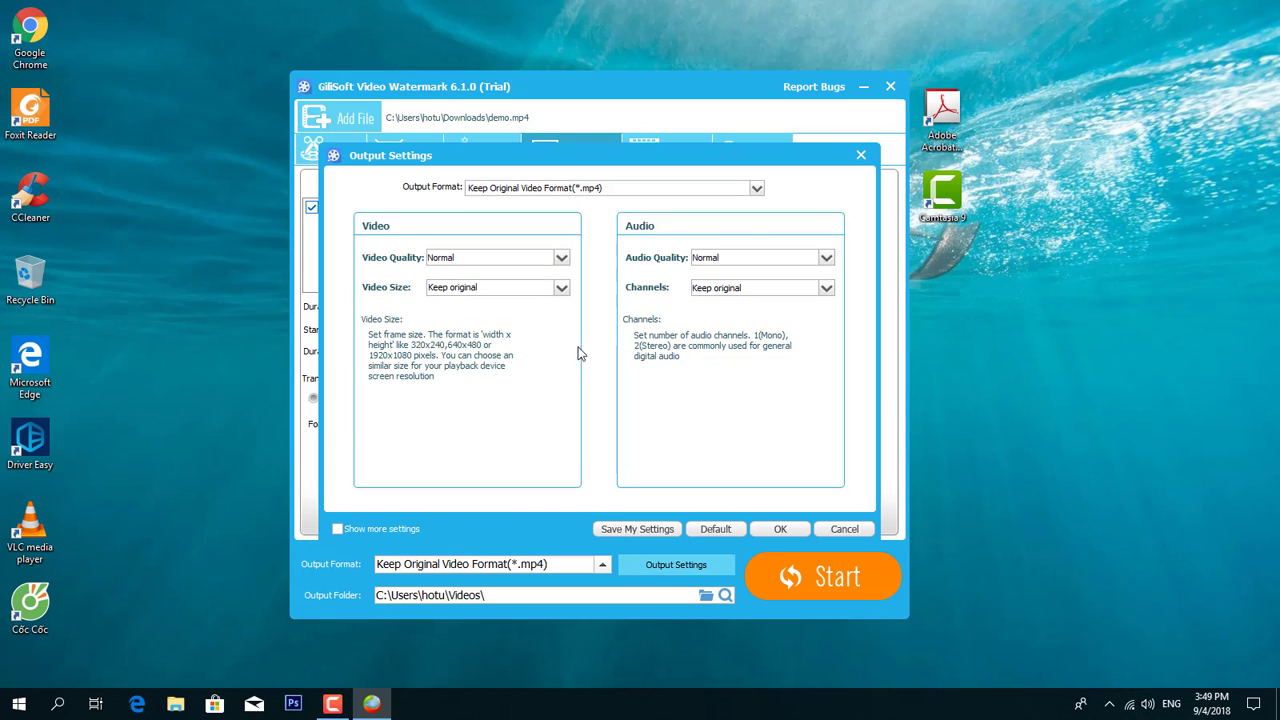
left_click(637, 189)
mouse_move(521, 263)
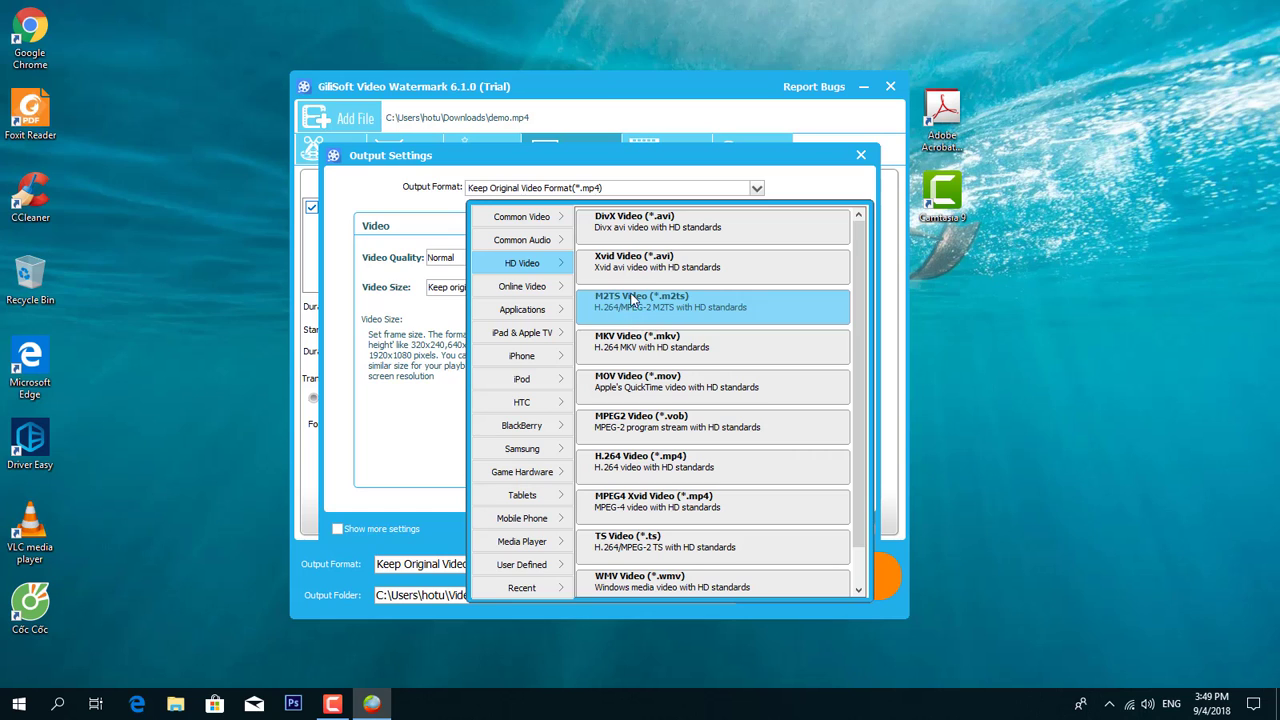
left_click(705, 167)
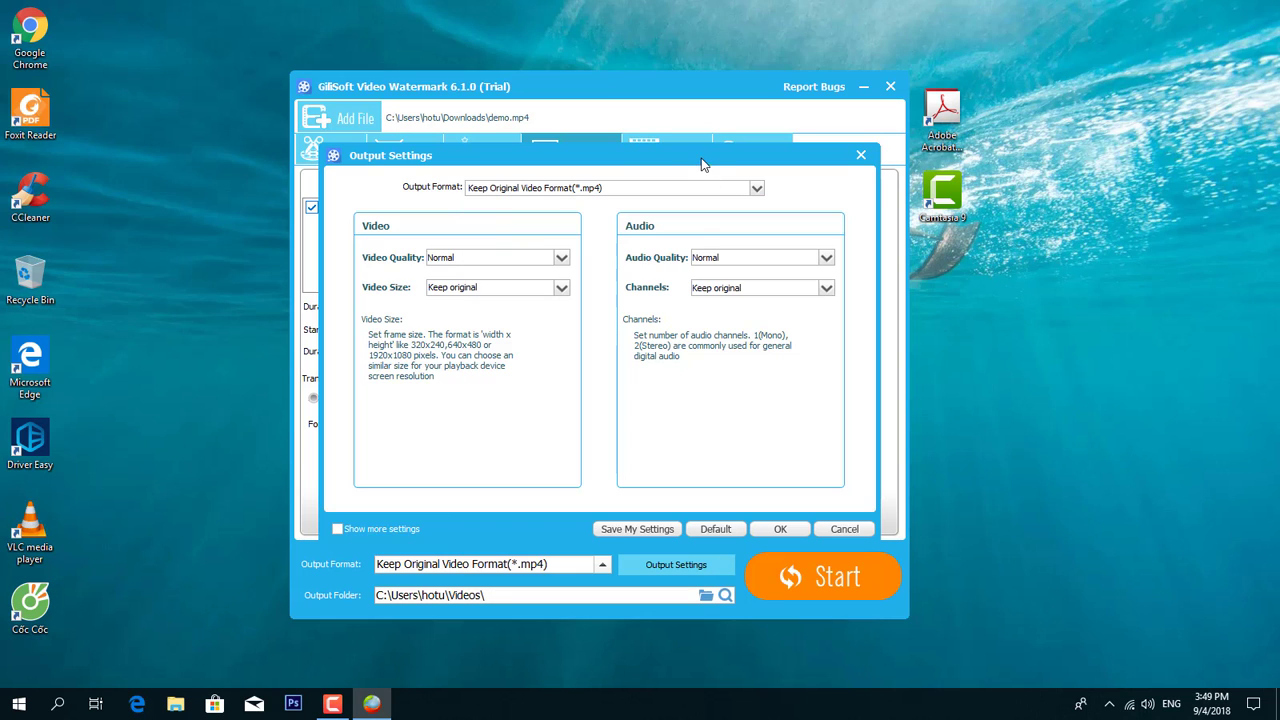
left_click(599, 194)
mouse_move(543, 271)
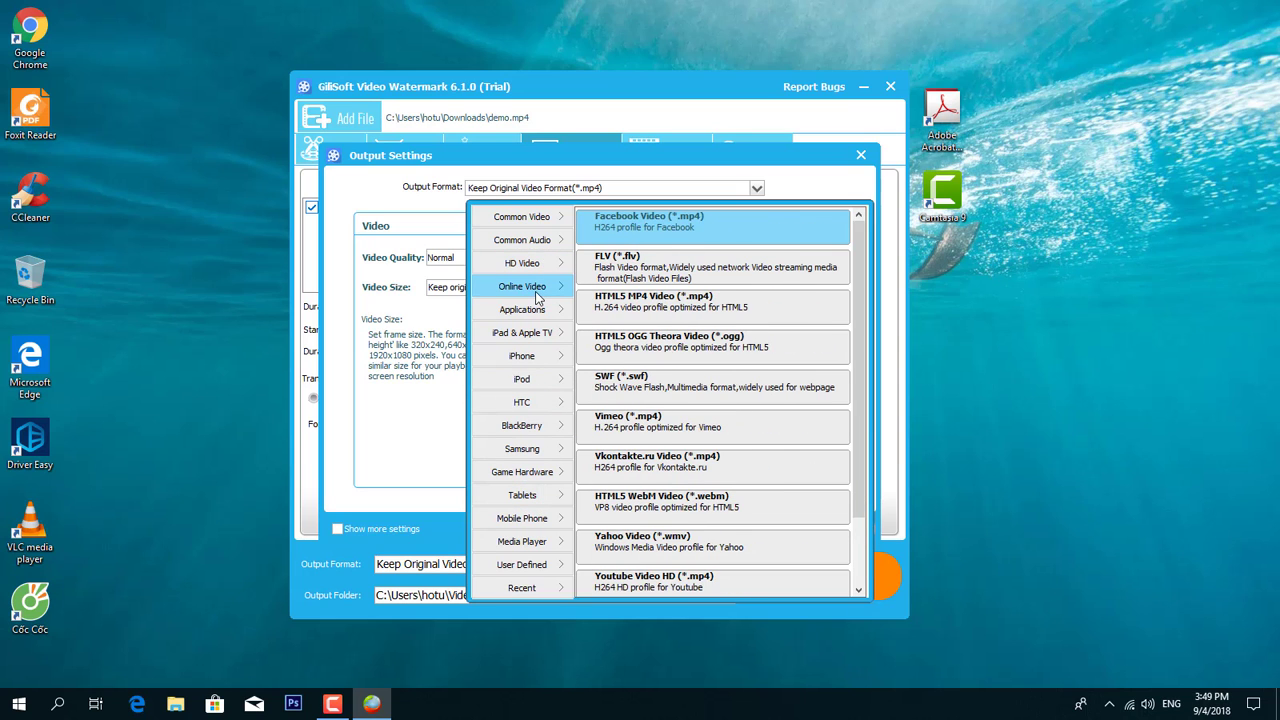
scroll(743, 300, "down", 1)
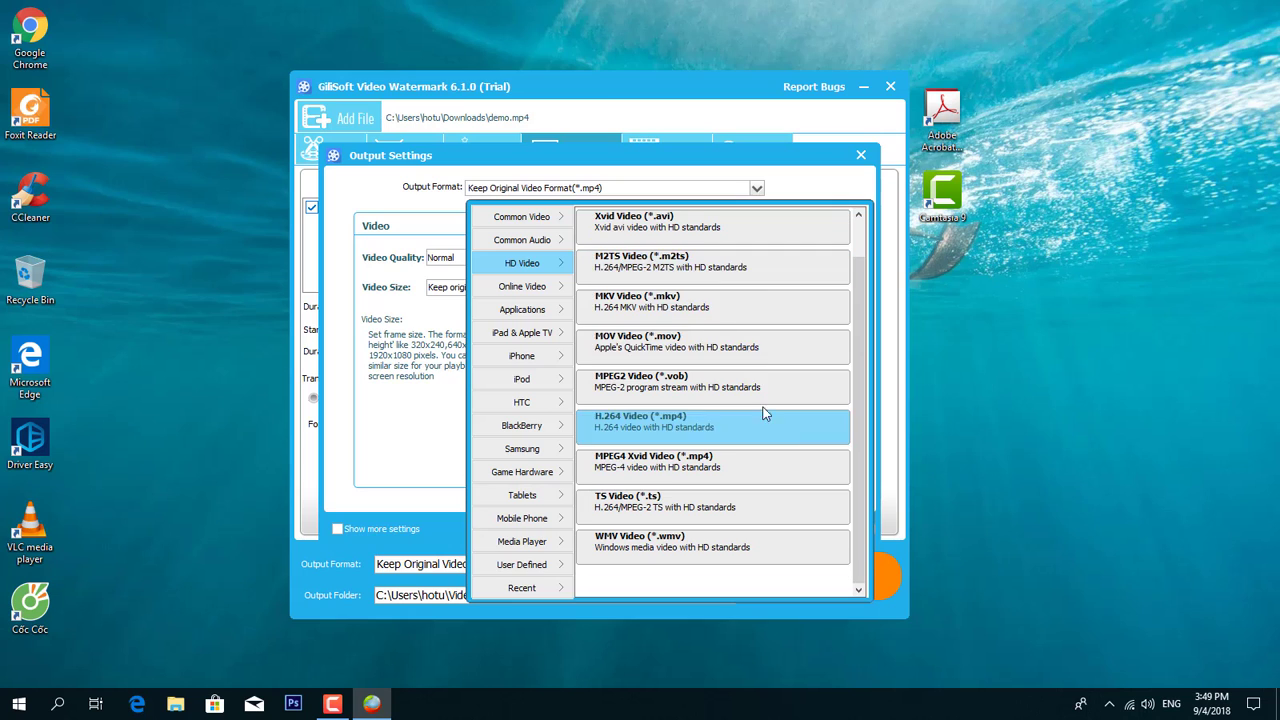
scroll(585, 288, "up", 1)
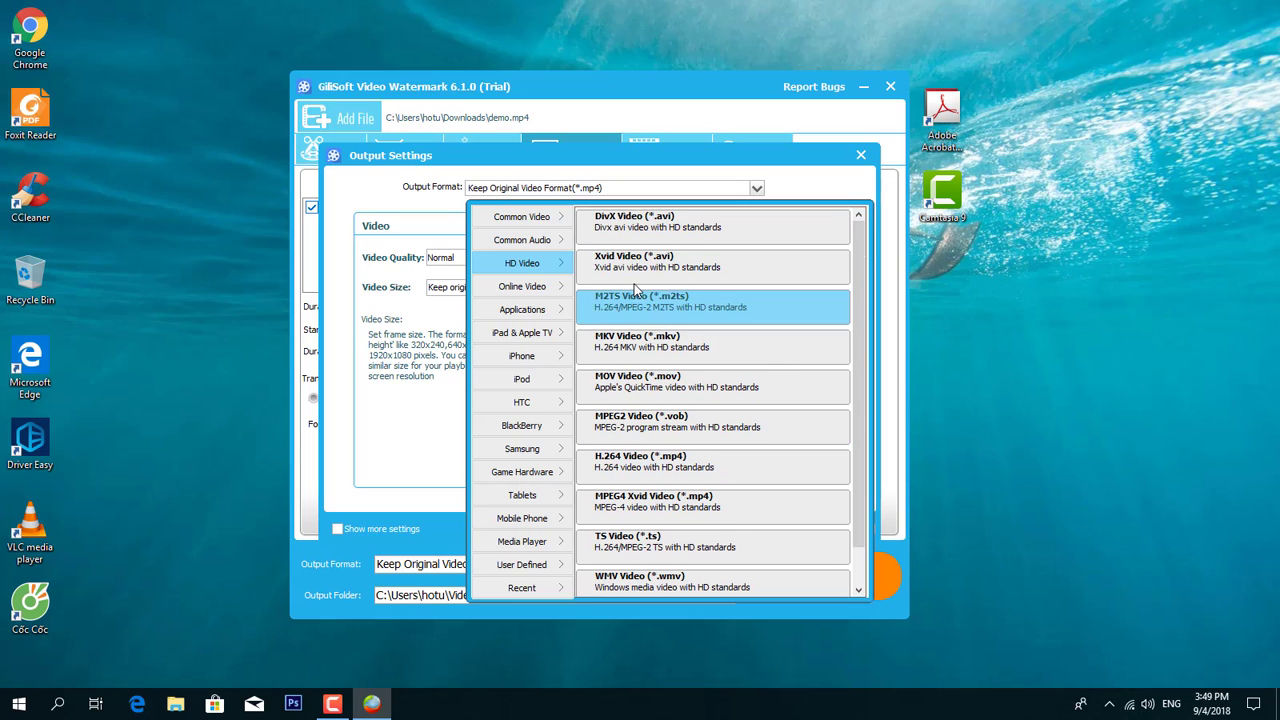
Look through the Common Video and Common Audio output formats, and check the HD Video formats again.
mouse_move(549, 246)
mouse_move(535, 218)
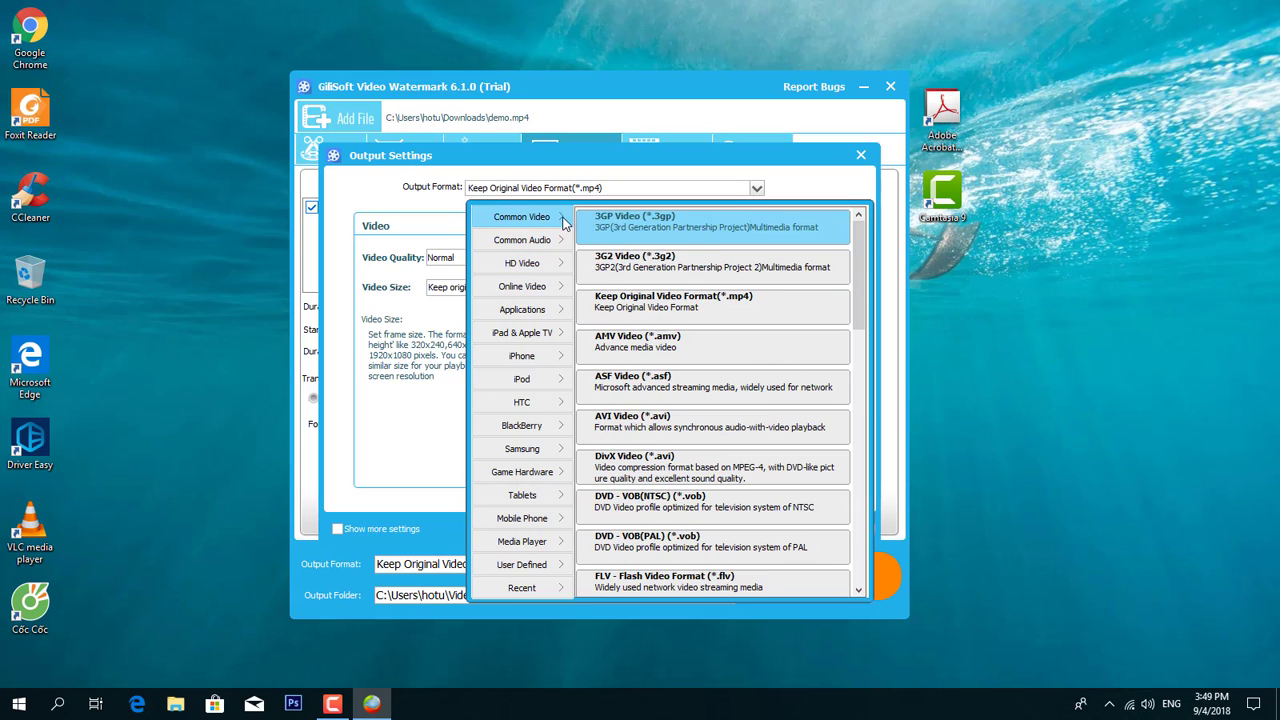
scroll(729, 272, "down", 10)
scroll(729, 272, "down", 7)
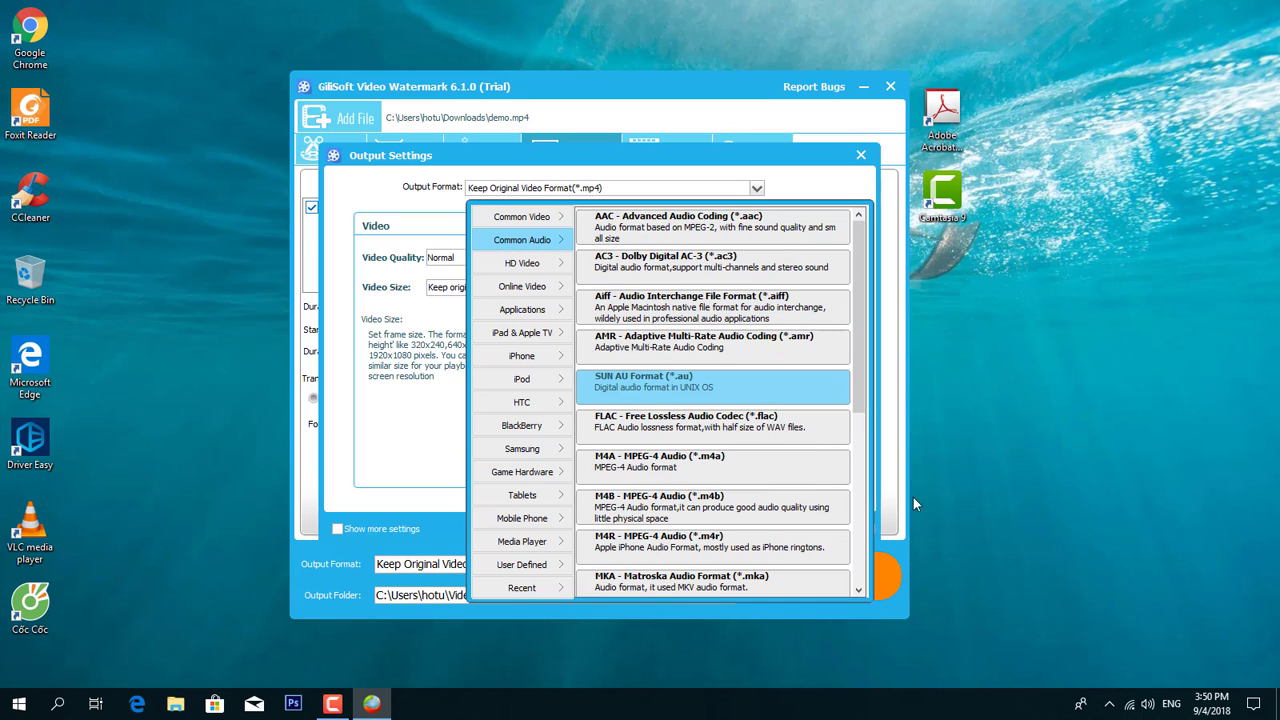
left_click_drag(854, 375, 855, 455)
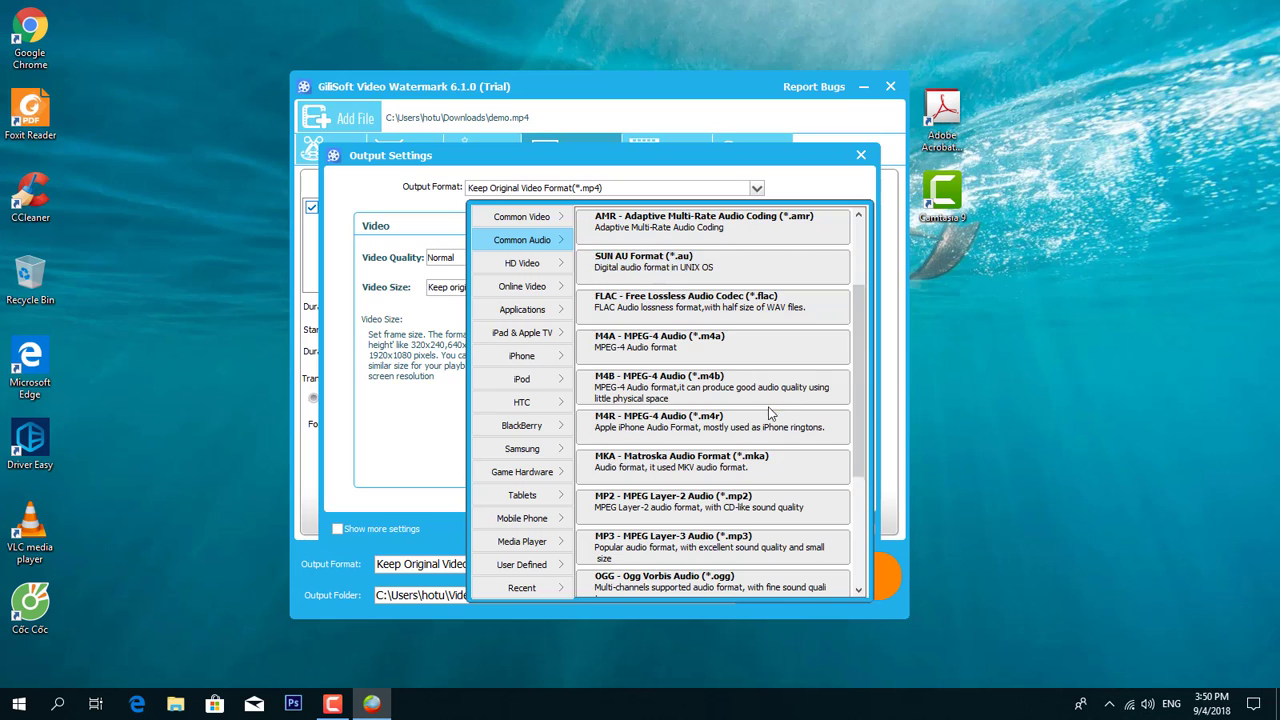
scroll(769, 407, "down", 2)
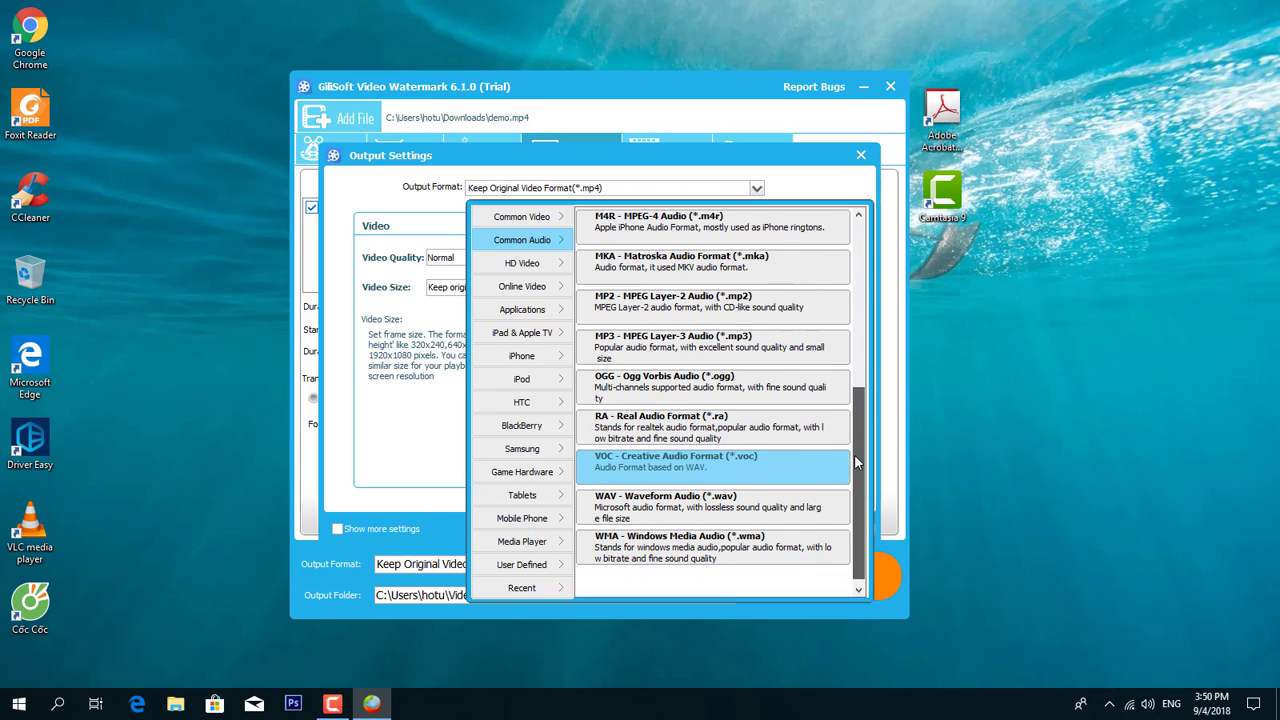
left_click_drag(854, 454, 861, 332)
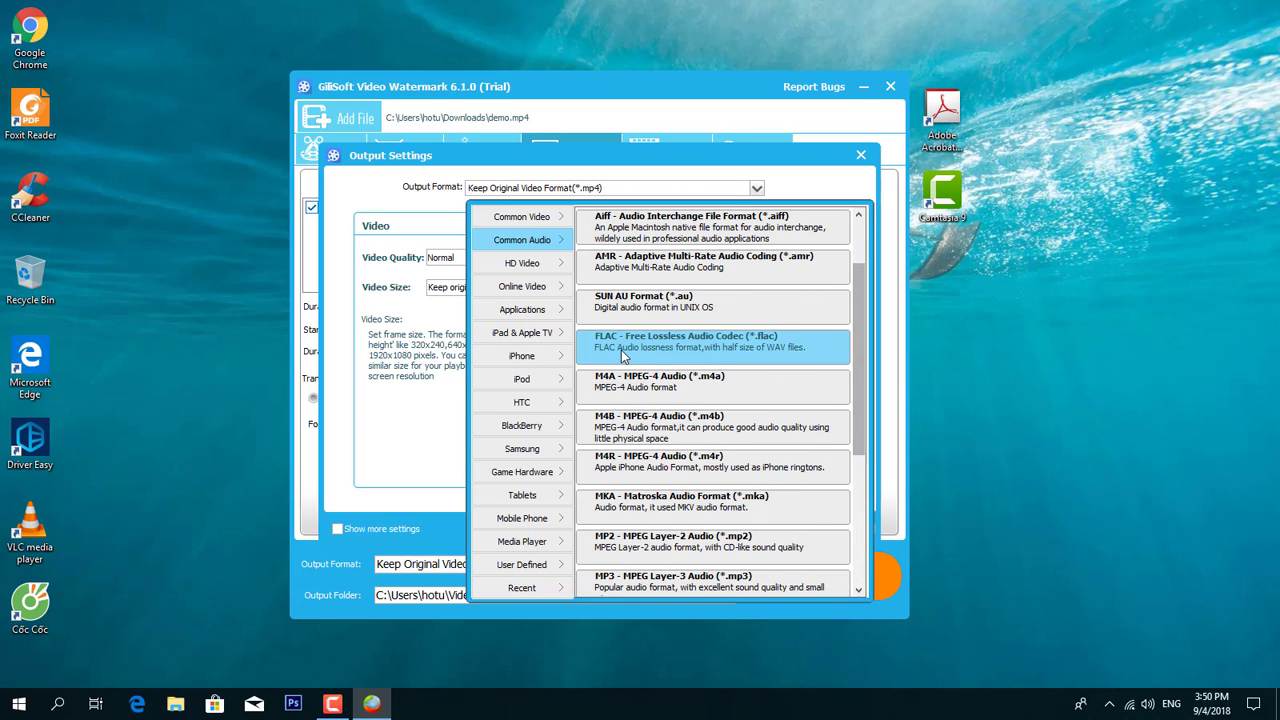
mouse_move(522, 263)
scroll(757, 332, "down", 1)
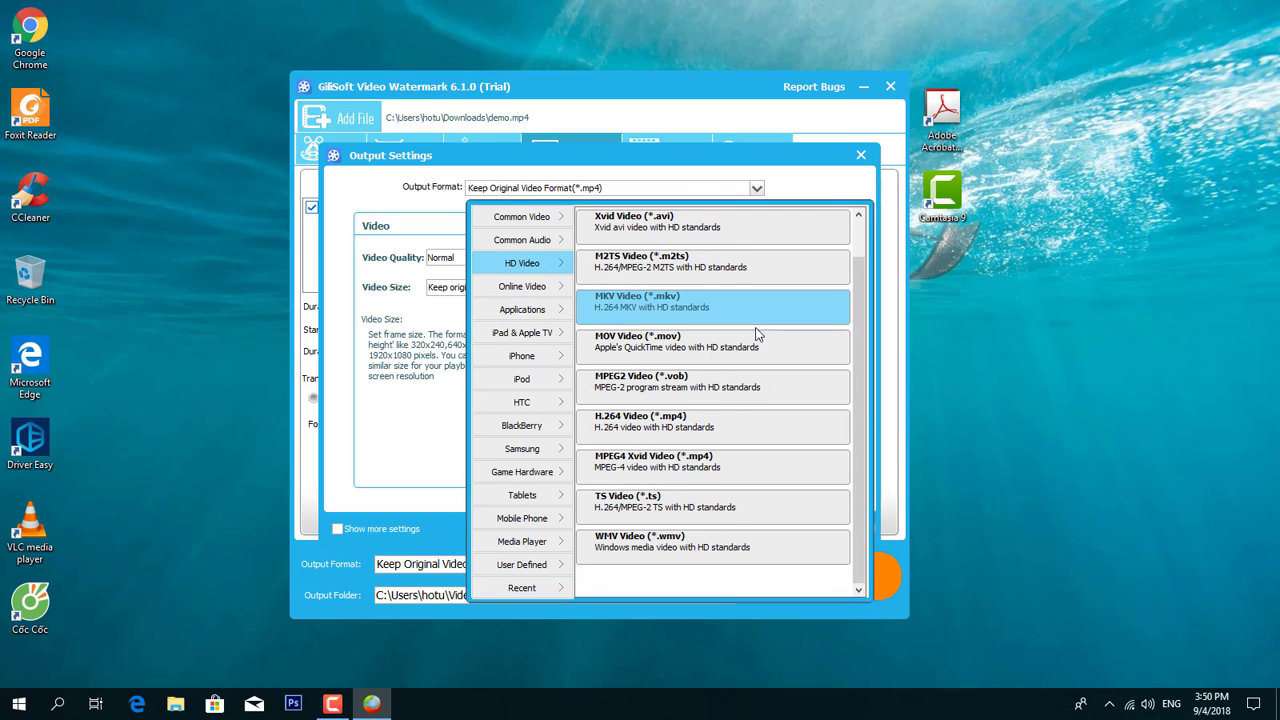
scroll(757, 335, "up", 2)
Set the output format to MP4 Video (*.mp4) from the Common Video formats.
mouse_move(551, 243)
mouse_move(540, 217)
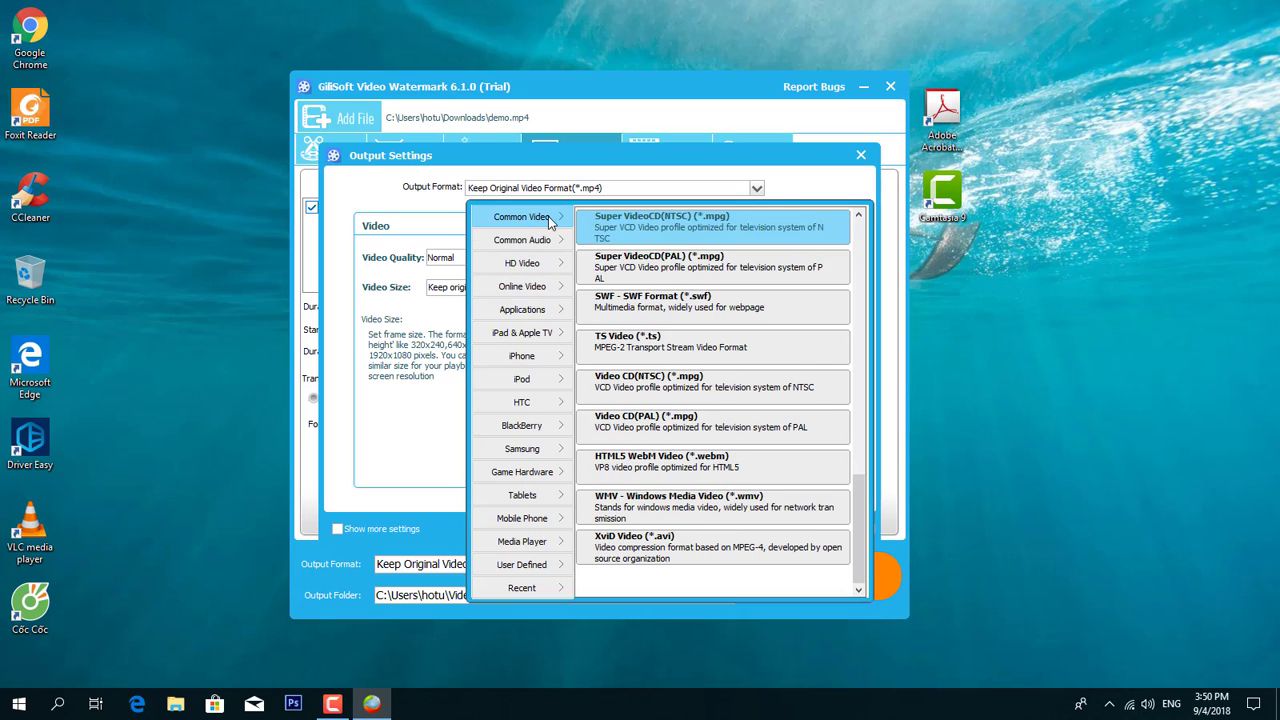
left_click_drag(856, 470, 857, 360)
left_click(737, 348)
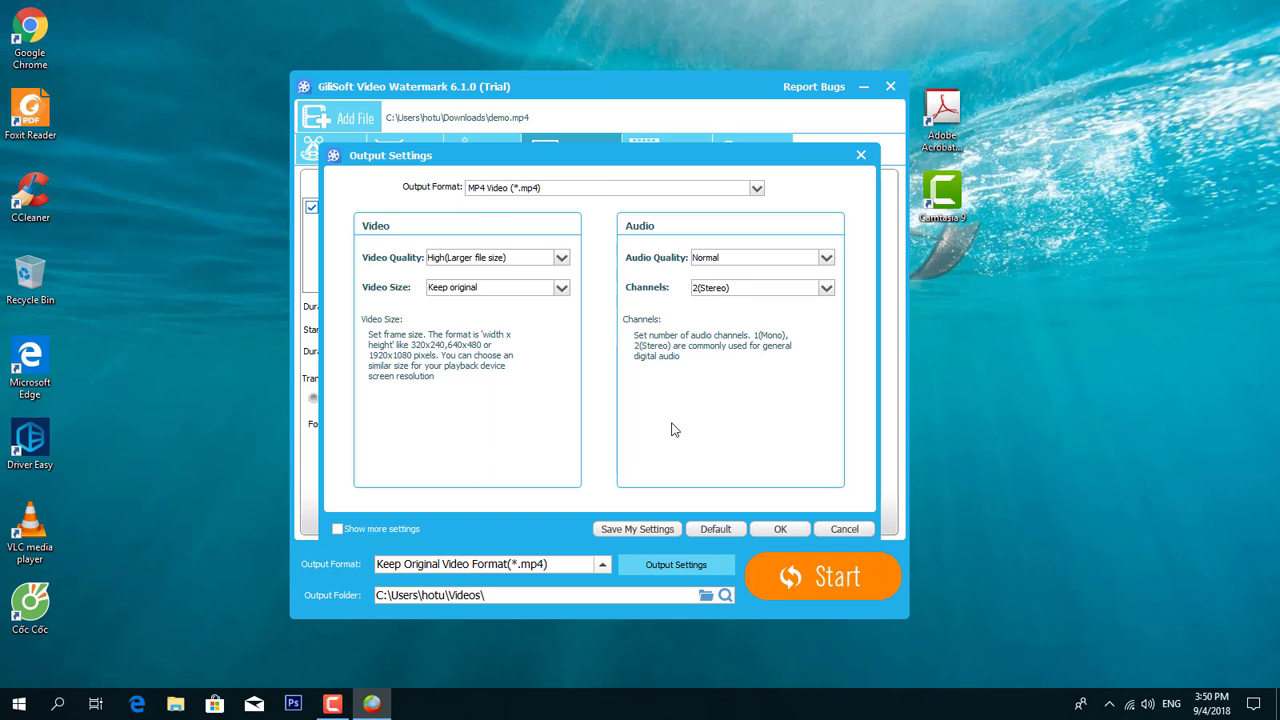
Review the video quality and size options, keep High(Larger file size) and Keep original, and accept the output settings.
left_click(562, 258)
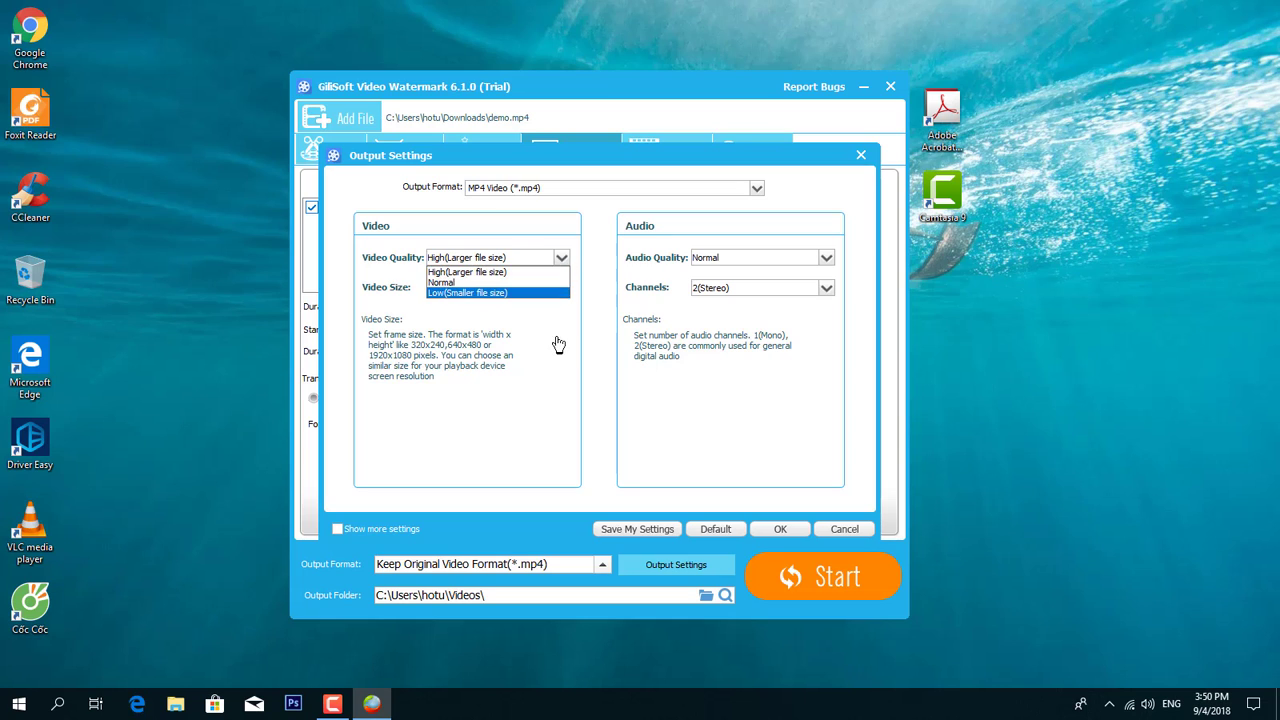
left_click(540, 298)
left_click(562, 288)
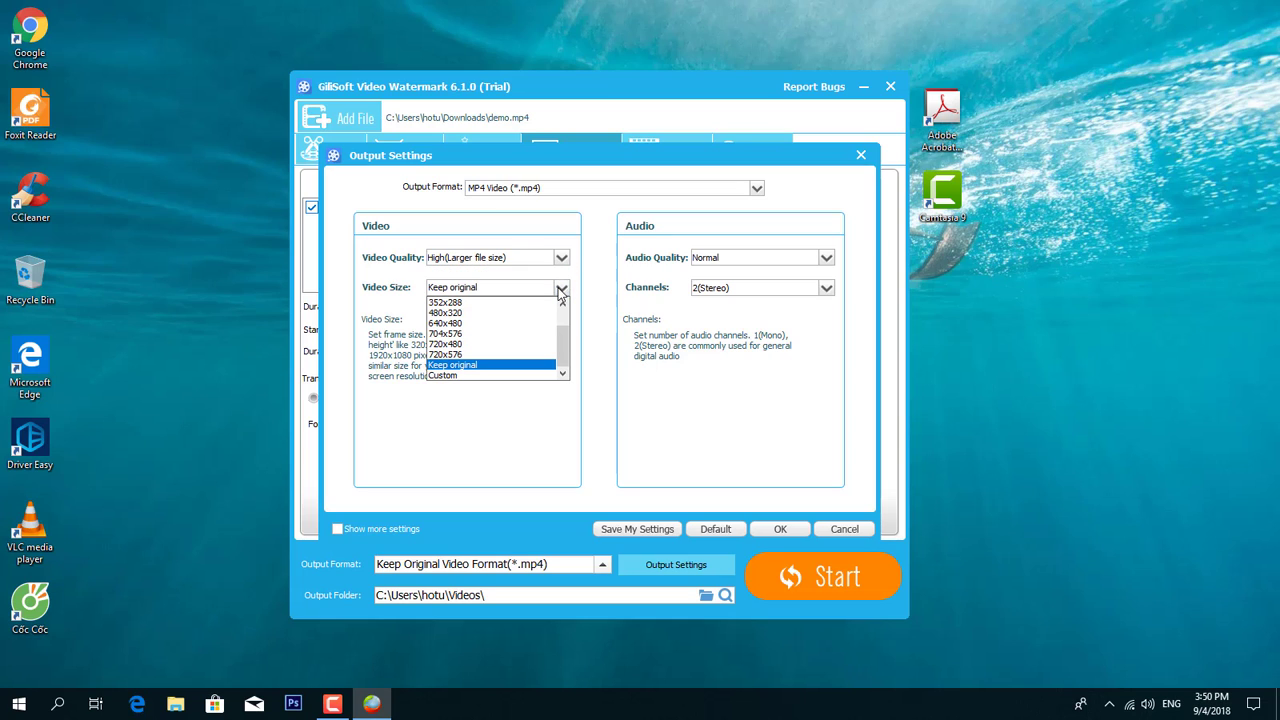
left_click(645, 416)
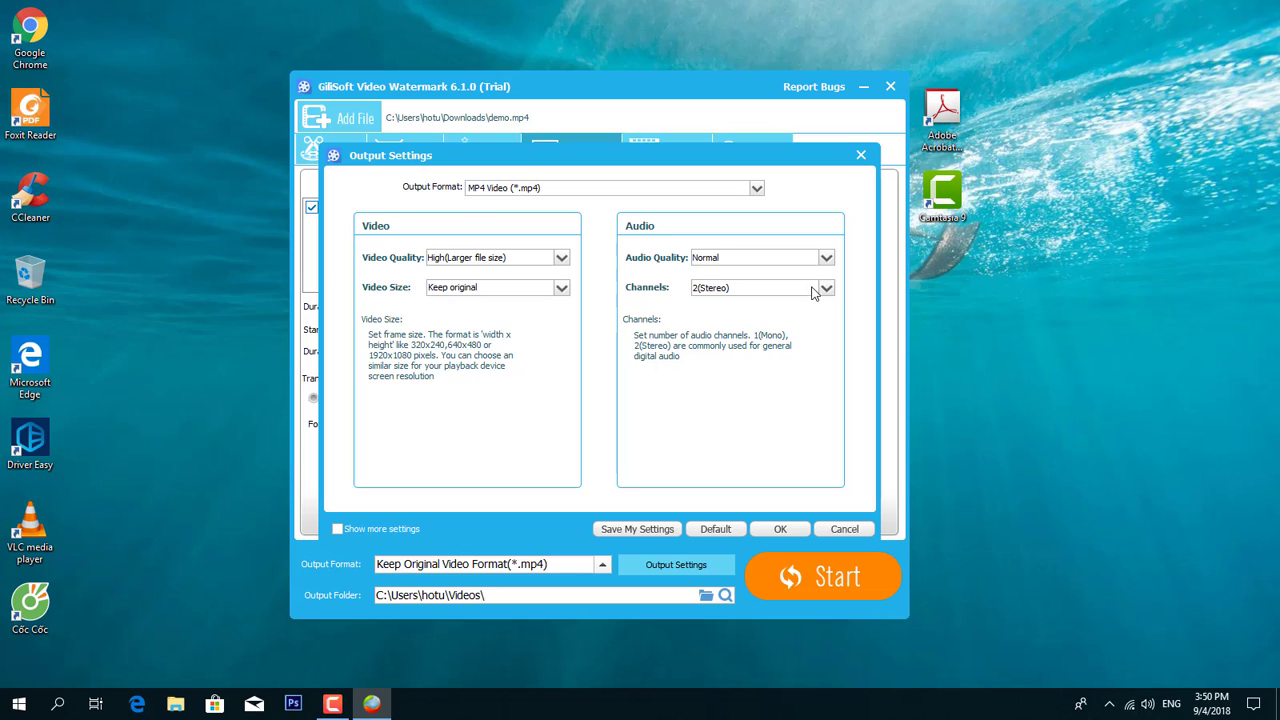
left_click(781, 529)
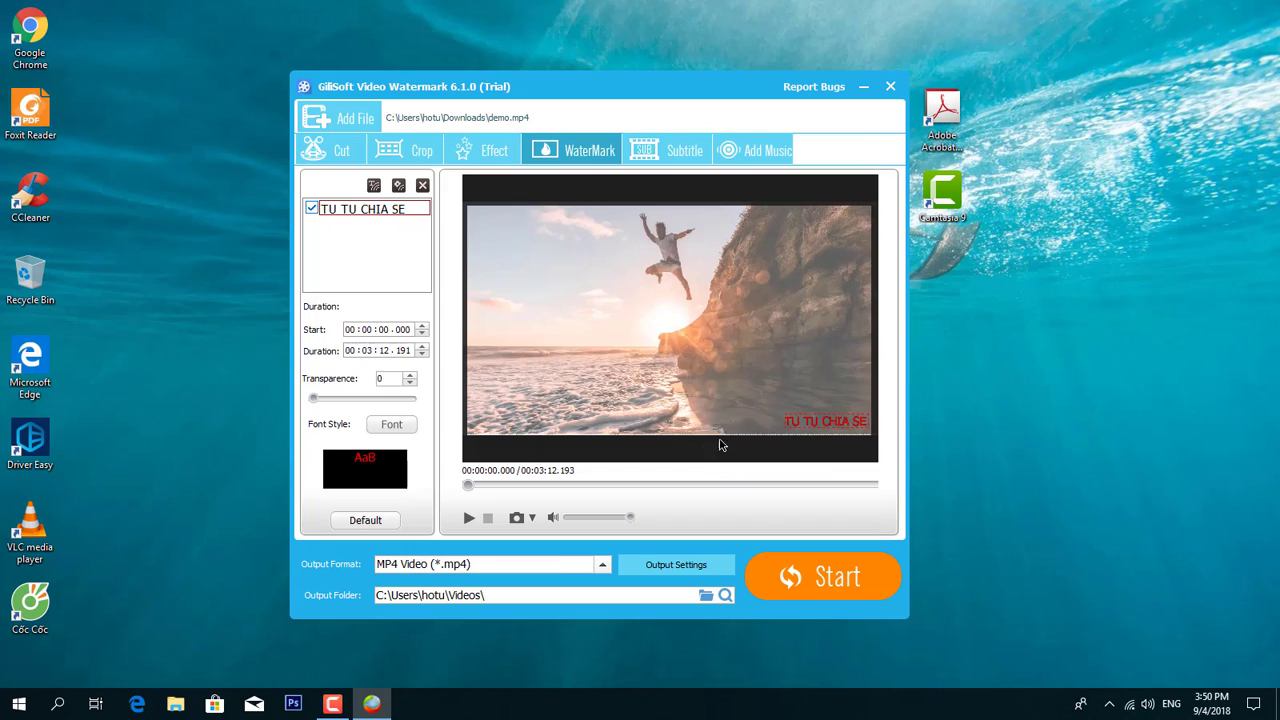
Start converting the edited video and dismiss the software registration dialog without registering.
left_click(869, 589)
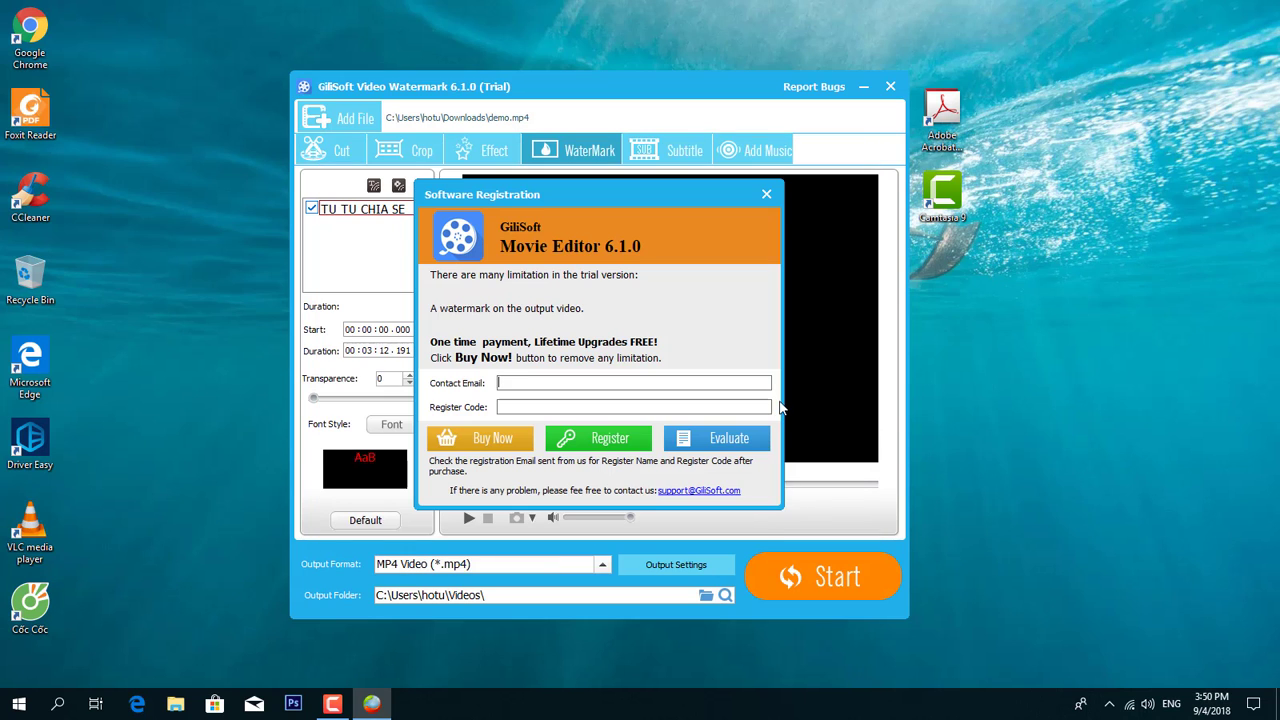
left_click(767, 195)
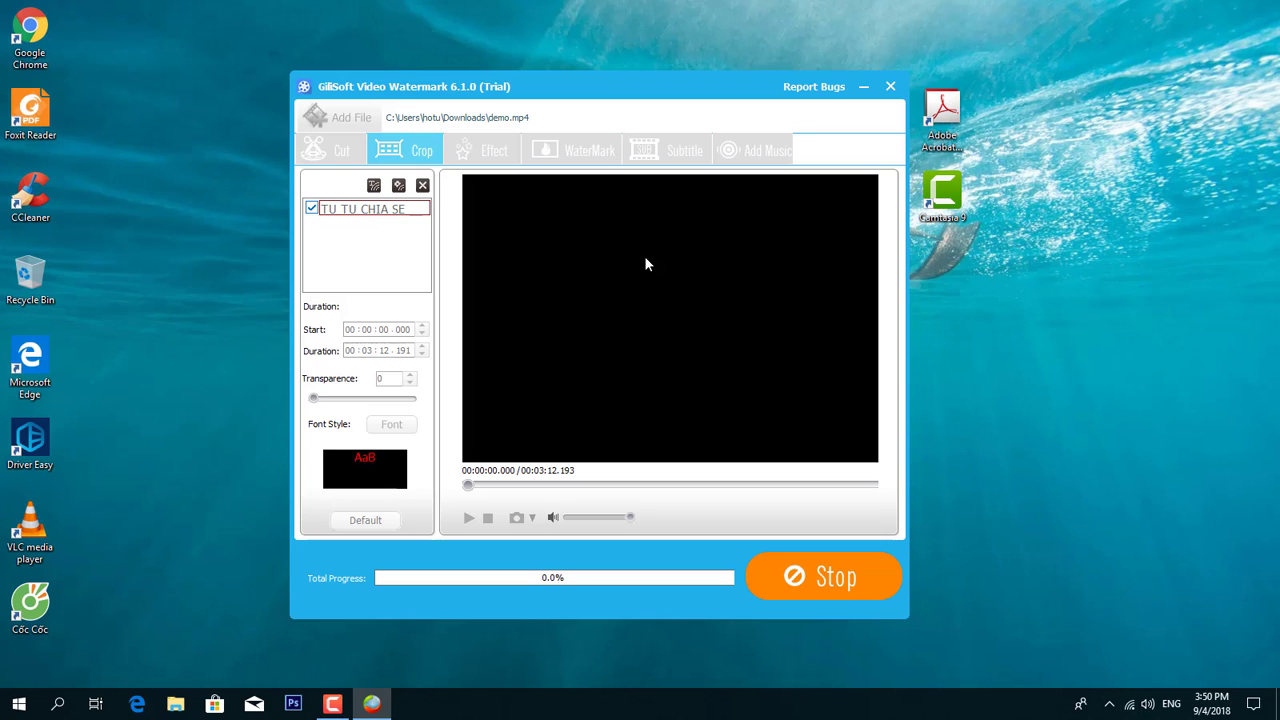